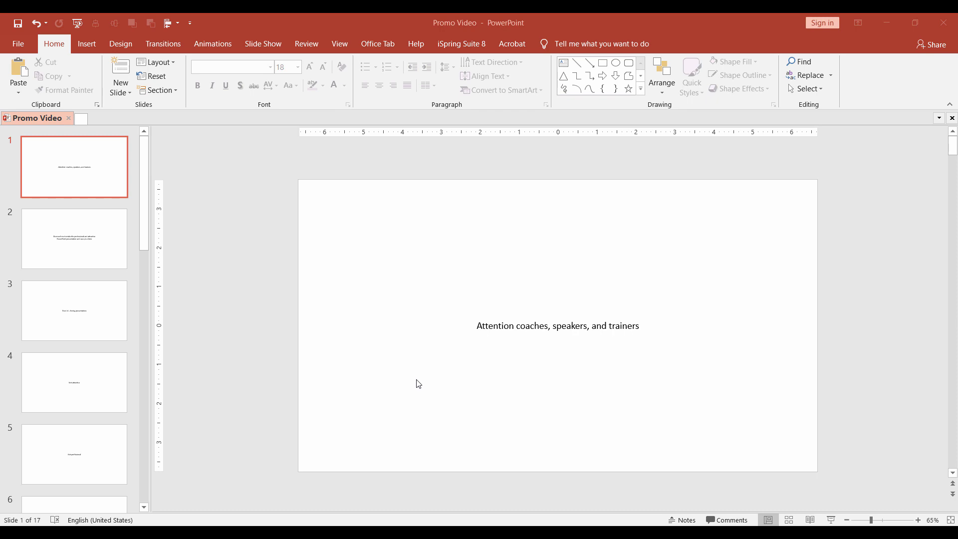
- Show the Footage folder's image files from Source Files in File Explorer
key(alt+Tab)
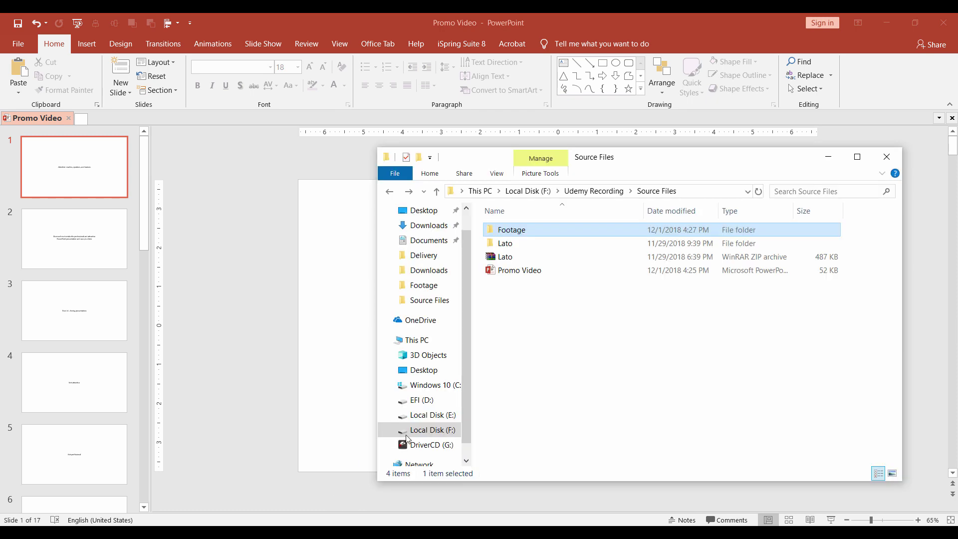
double_click(514, 233)
scroll(481, 381, down, 1)
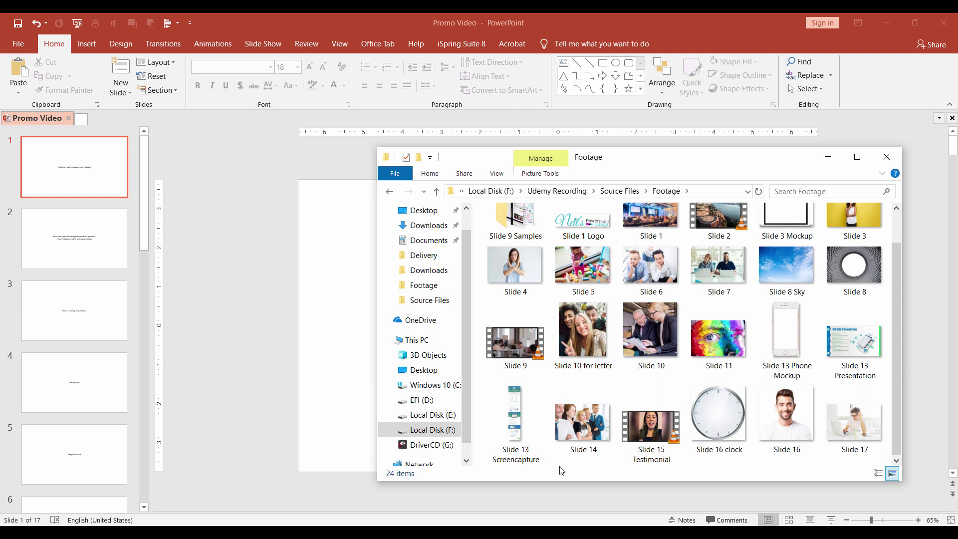
- Move the title text above the slide and drag the Slide 1 conference photo onto the slide
click(263, 356)
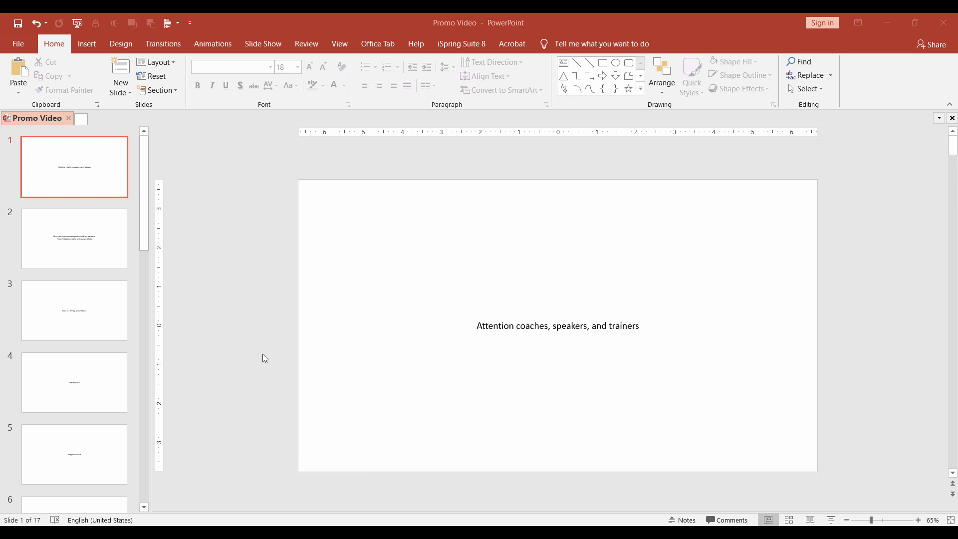
click(531, 319)
drag(532, 319, 520, 149)
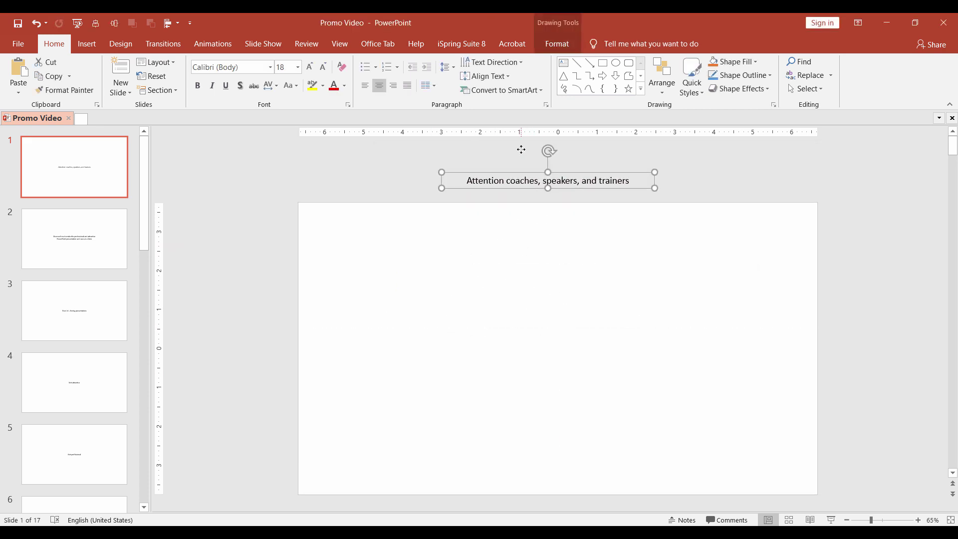
key(alt+Tab)
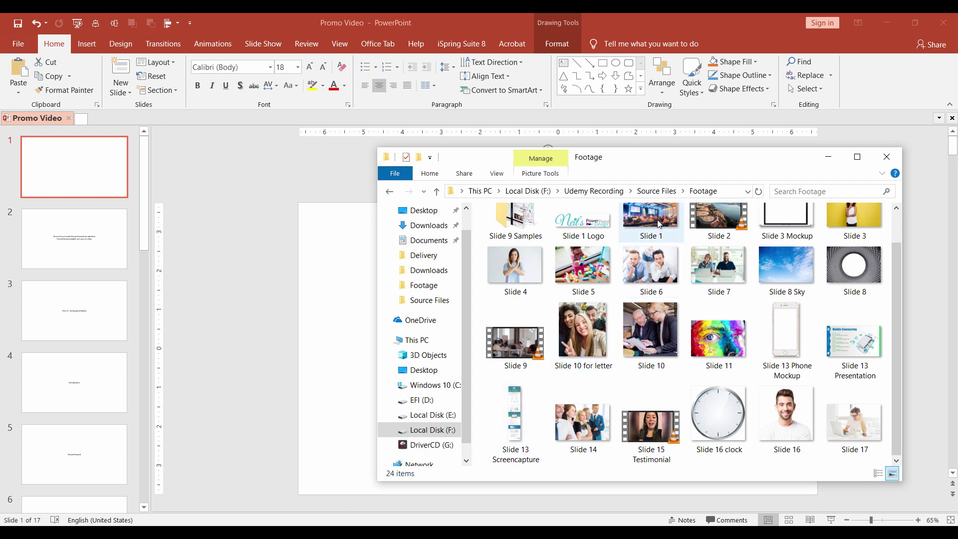
drag(658, 225, 350, 340)
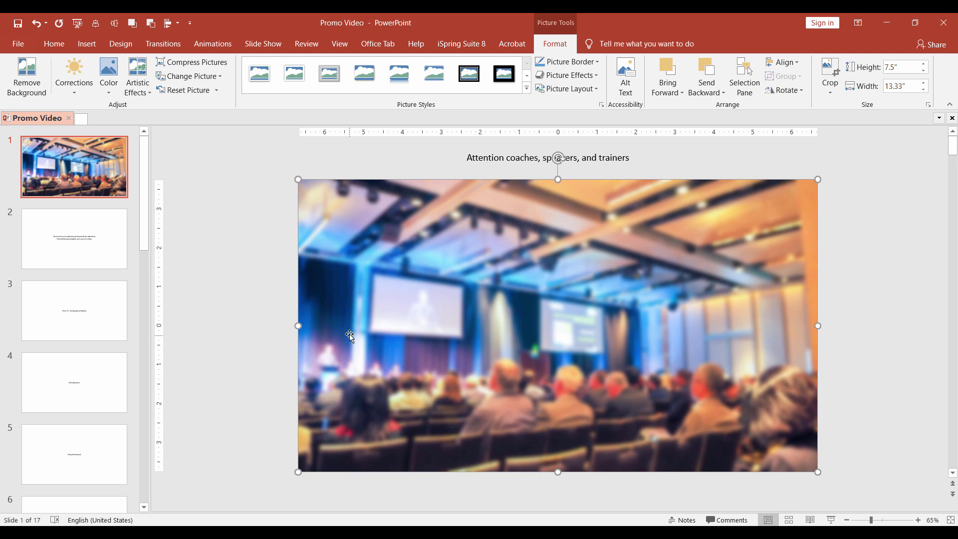
- Turn on guides and place four guides framing the slide's left, right, top and bottom edges
click(340, 44)
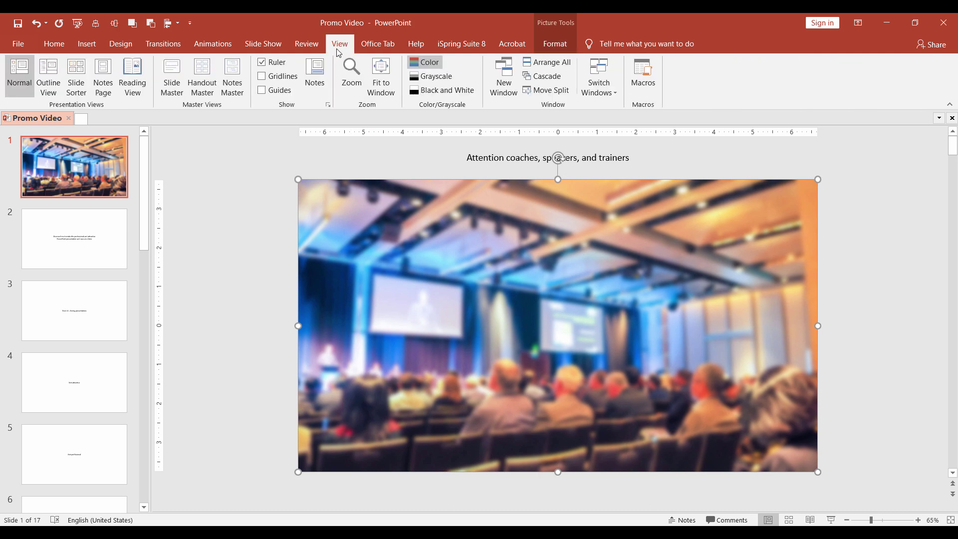
click(287, 92)
drag(557, 493, 310, 499)
drag(558, 501, 805, 482)
drag(857, 326, 841, 190)
drag(863, 326, 832, 462)
- Duplicate the conference photo, realign it, and crop the copy's four edges to the guides
key(ctrl+d)
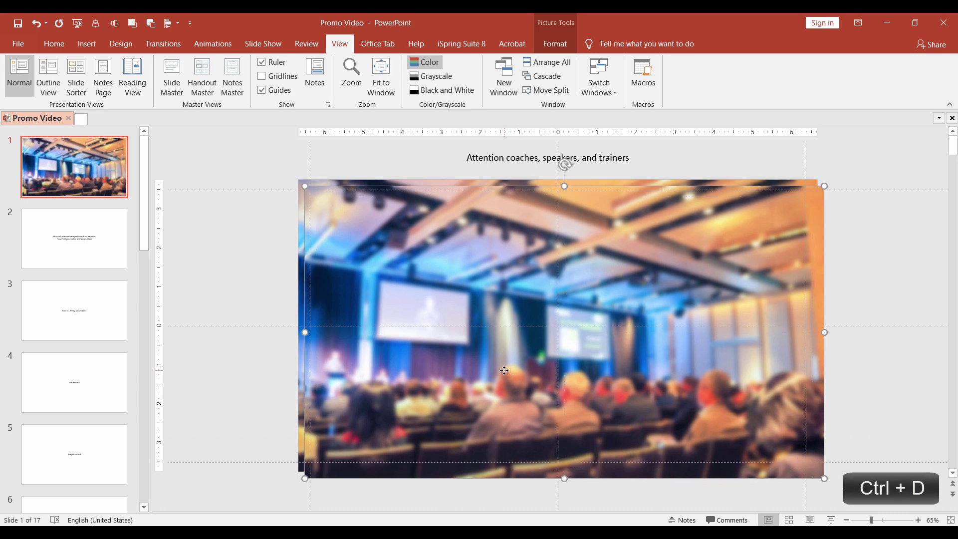
drag(504, 370, 498, 366)
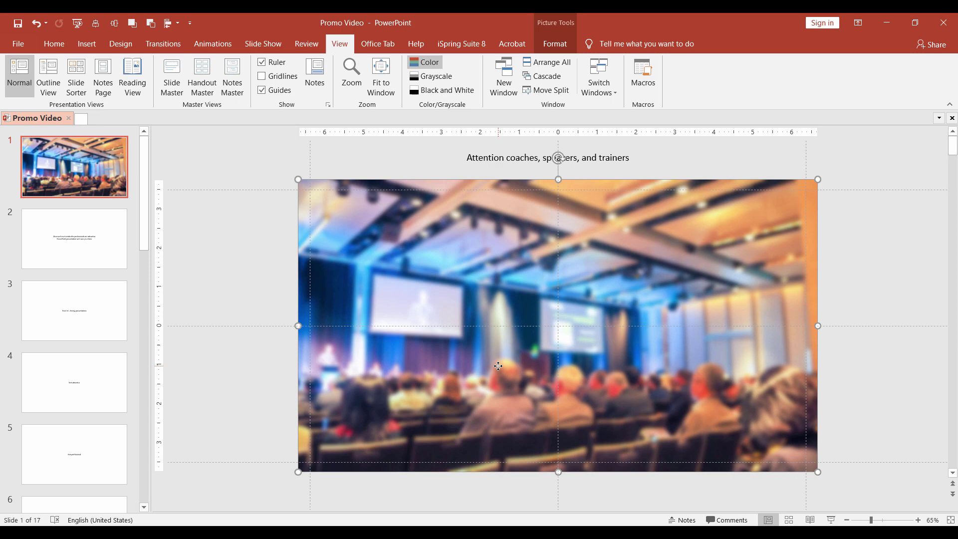
click(554, 43)
click(829, 70)
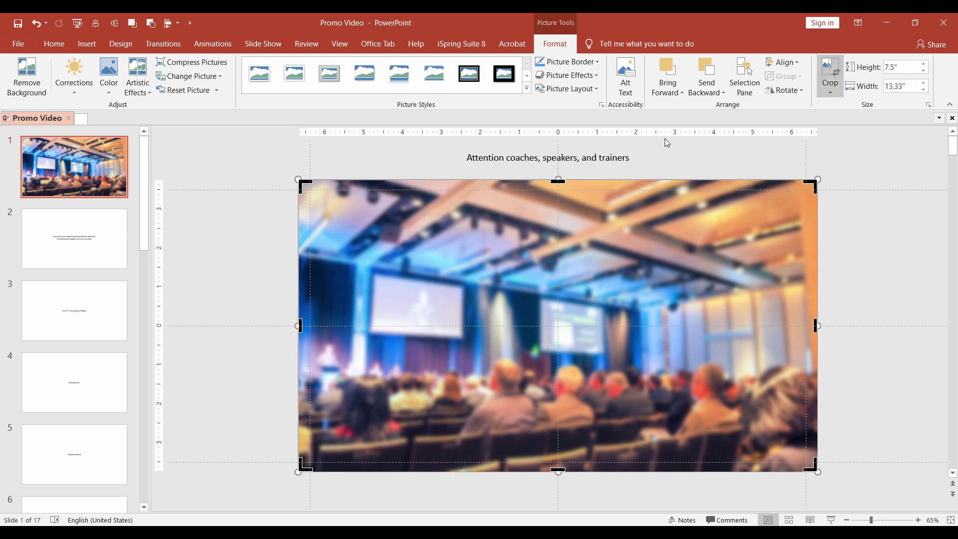
drag(558, 178, 558, 191)
drag(301, 327, 311, 326)
drag(555, 463, 556, 463)
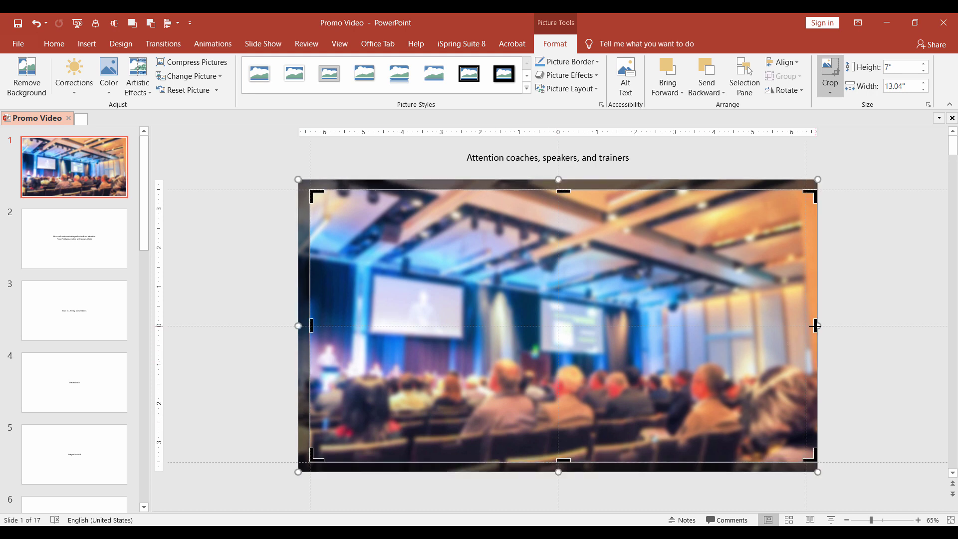
drag(815, 326, 806, 327)
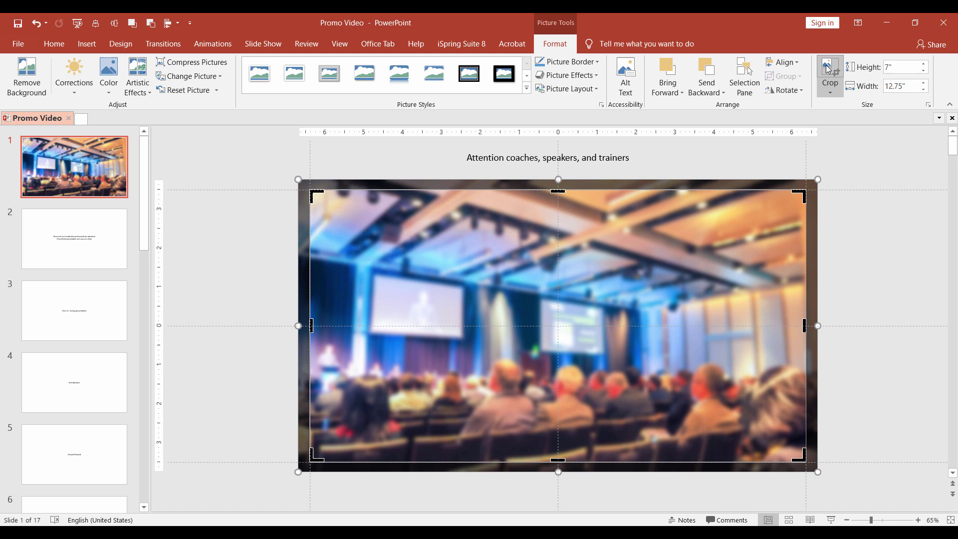
click(829, 69)
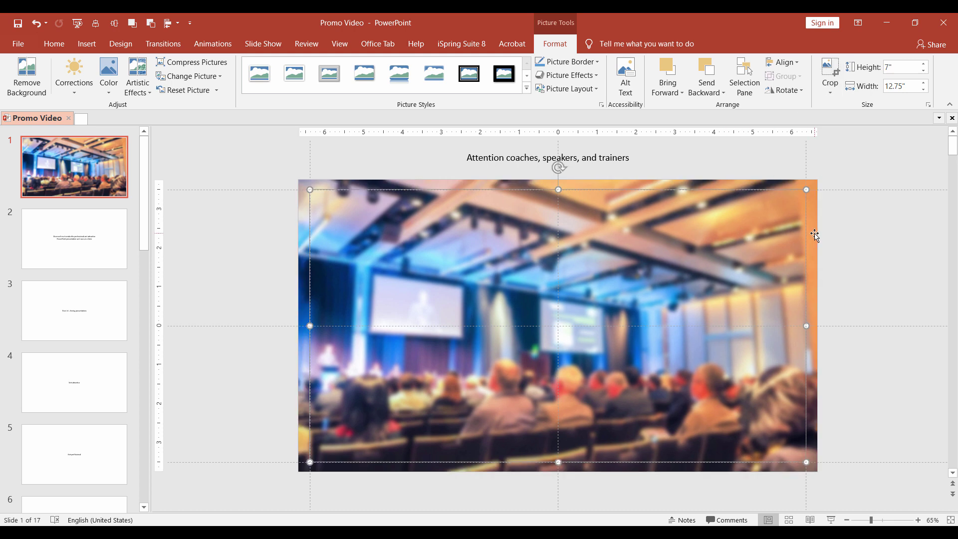
key(ctrl+z)
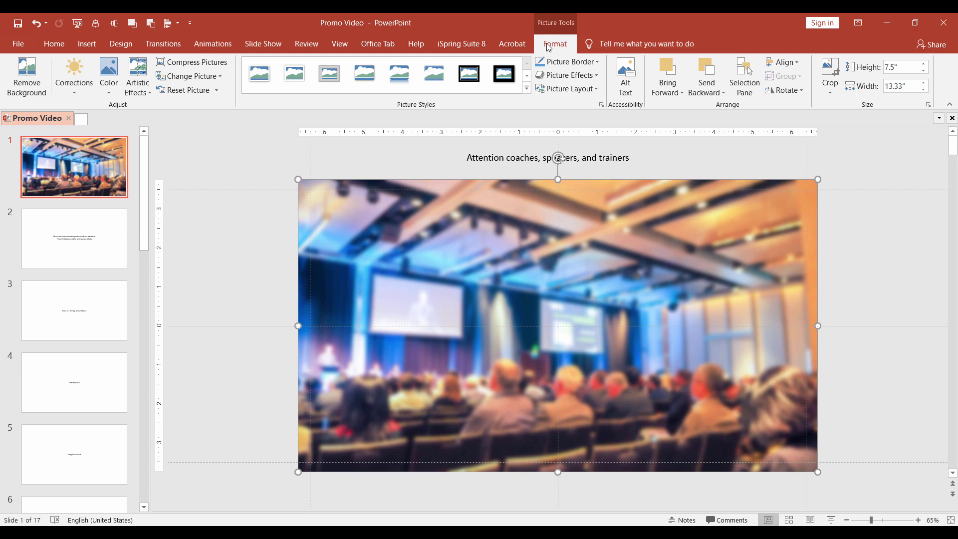
- Set the full-size background photo's saturation to 0% so it turns grey
click(109, 80)
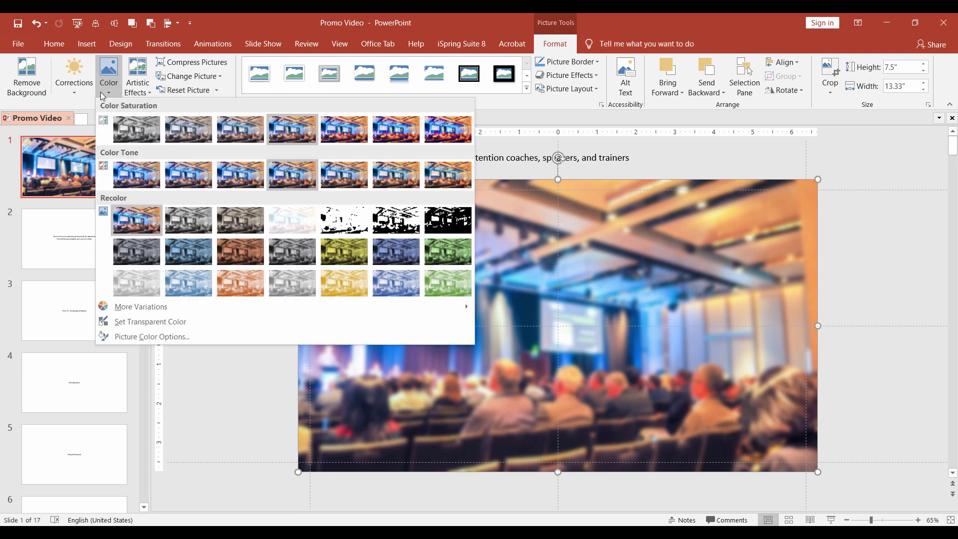
click(121, 128)
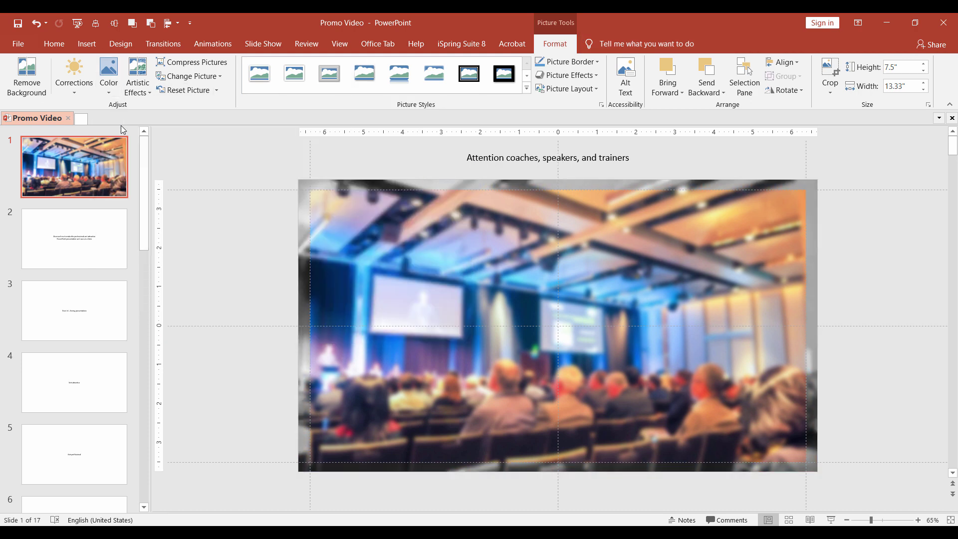
key(ctrl+z)
key(ctrl+z)
- Give the cropped photo an outer shadow with 79% transparency and 13 pt blur
right_click(430, 255)
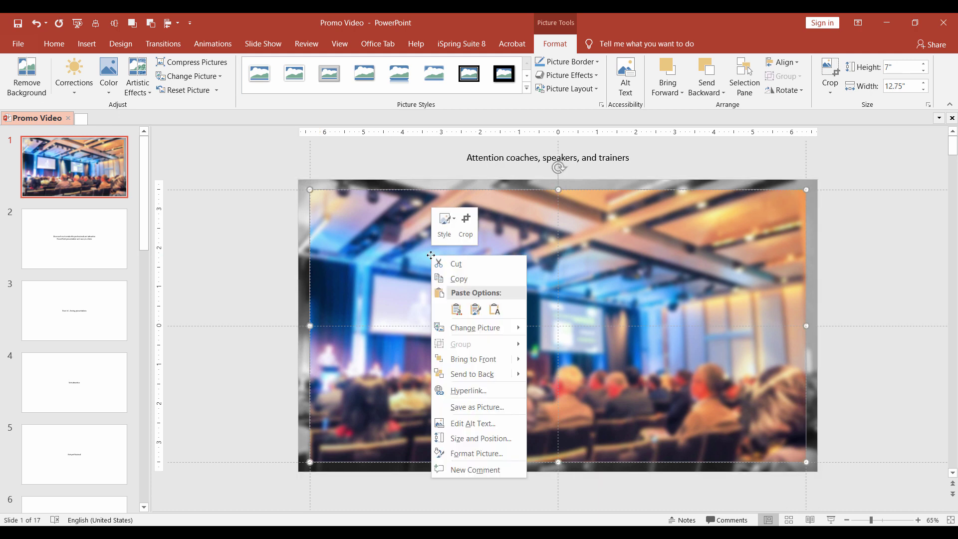
click(477, 453)
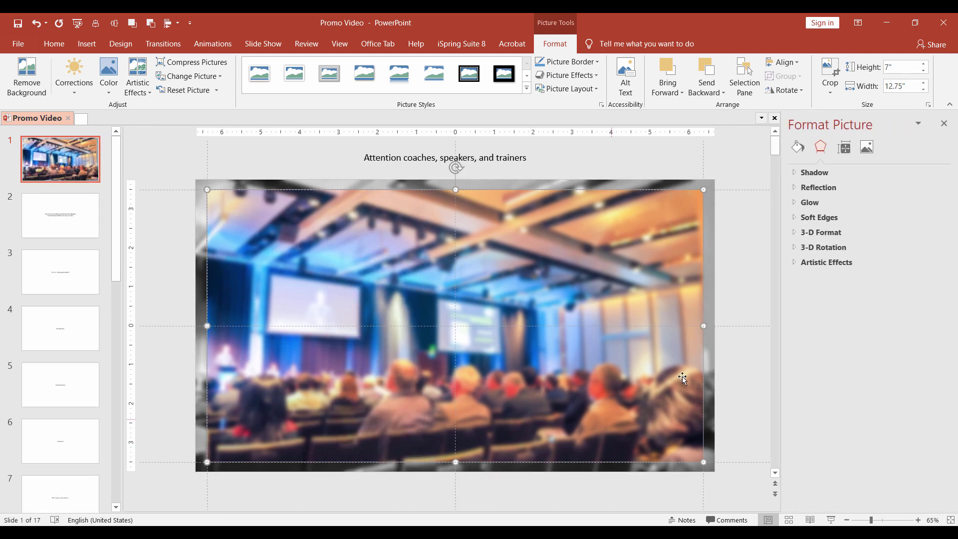
click(815, 172)
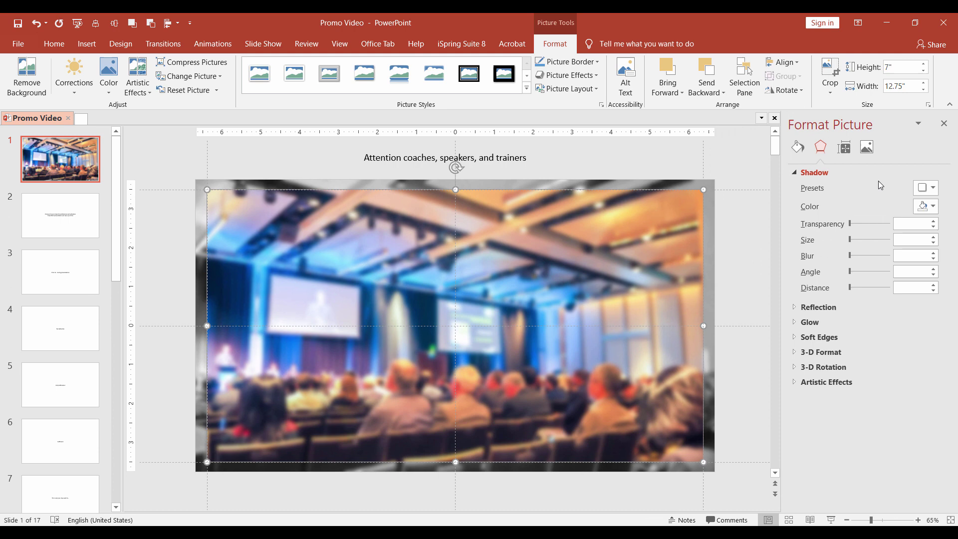
click(927, 187)
click(892, 311)
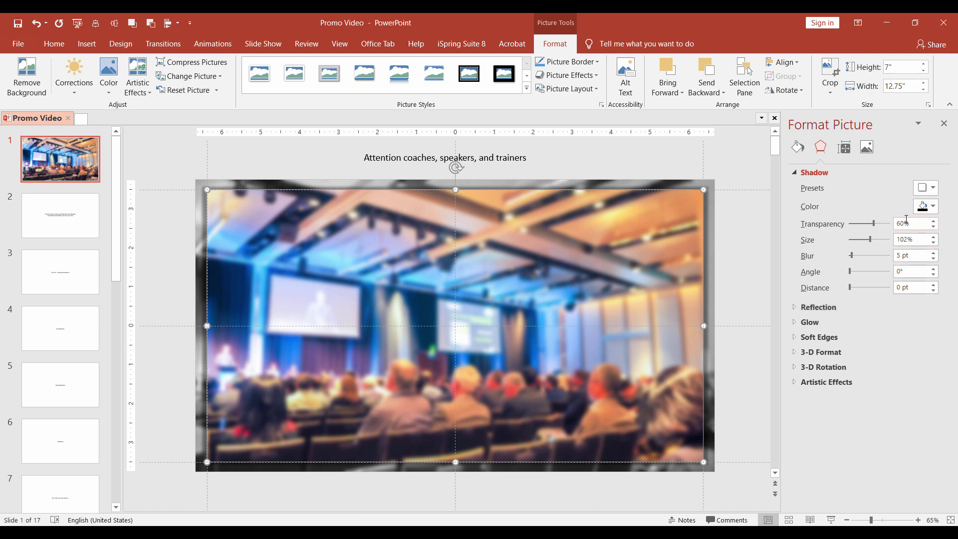
drag(904, 224, 884, 227)
text(79)
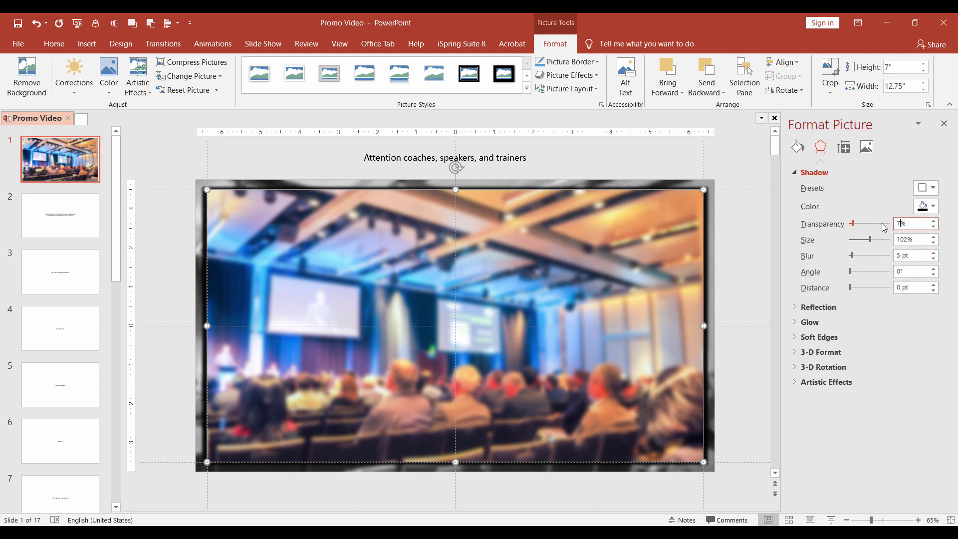
click(896, 255)
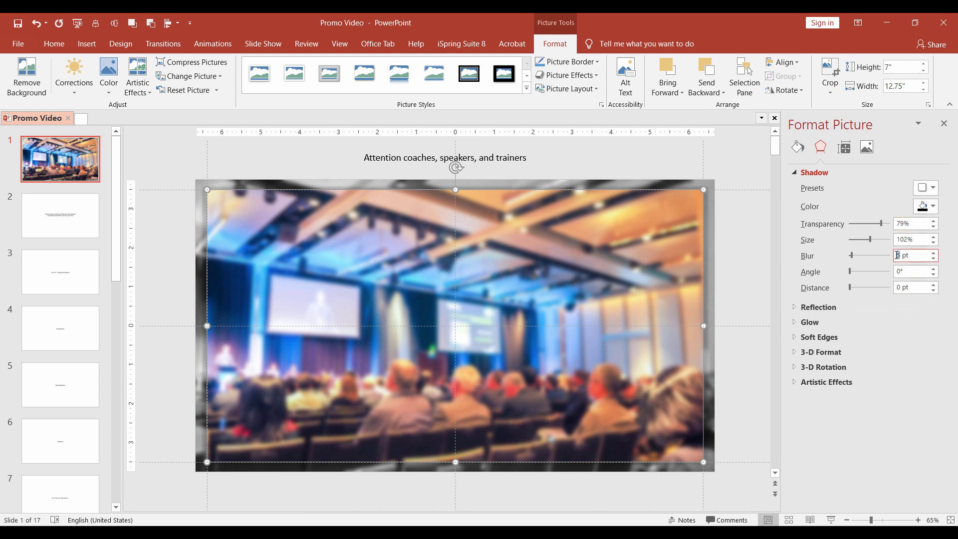
text(13)
click(761, 301)
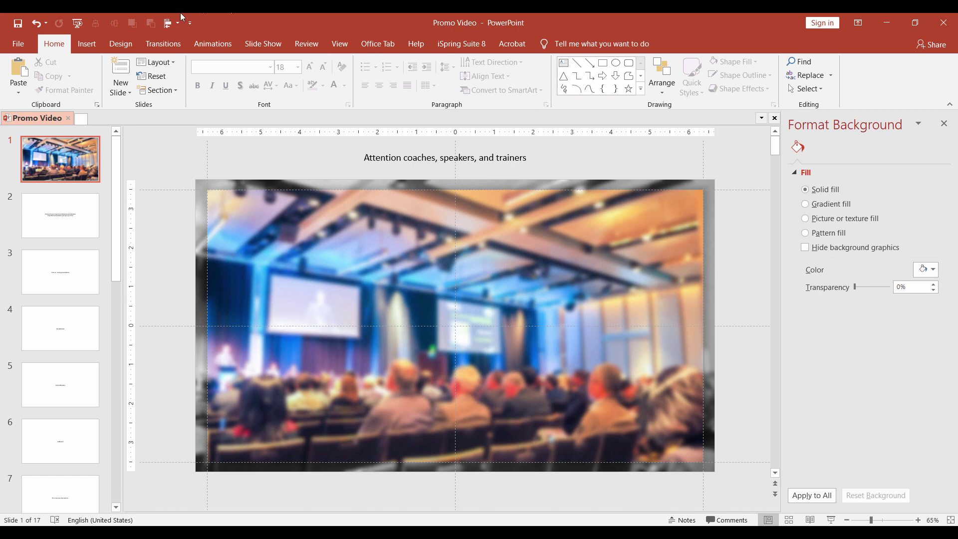
- Draw an outline-free rectangle covering the slide inside the guides
click(87, 44)
click(232, 95)
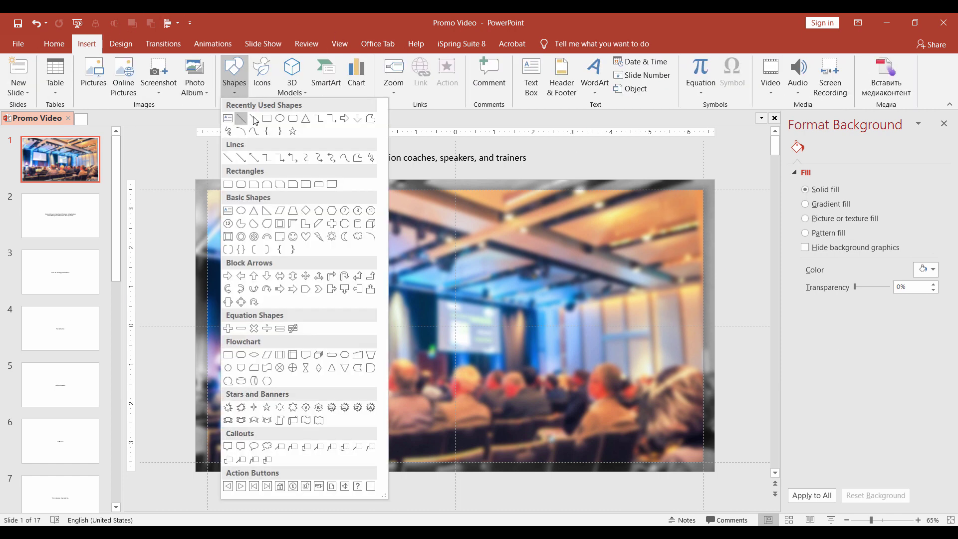
click(266, 120)
mouse_move(207, 190)
mouse_down()
mouse_move(267, 240)
mouse_move(615, 462)
mouse_move(703, 462)
mouse_up()
click(813, 338)
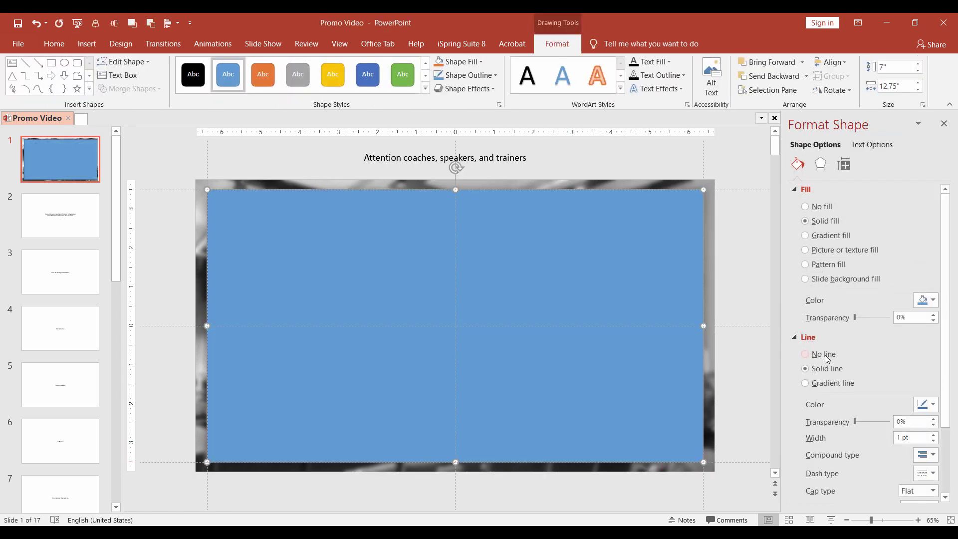
click(818, 354)
- Fill the rectangle with custom teal RGB 31, 190, 202 at 64% transparency
click(926, 299)
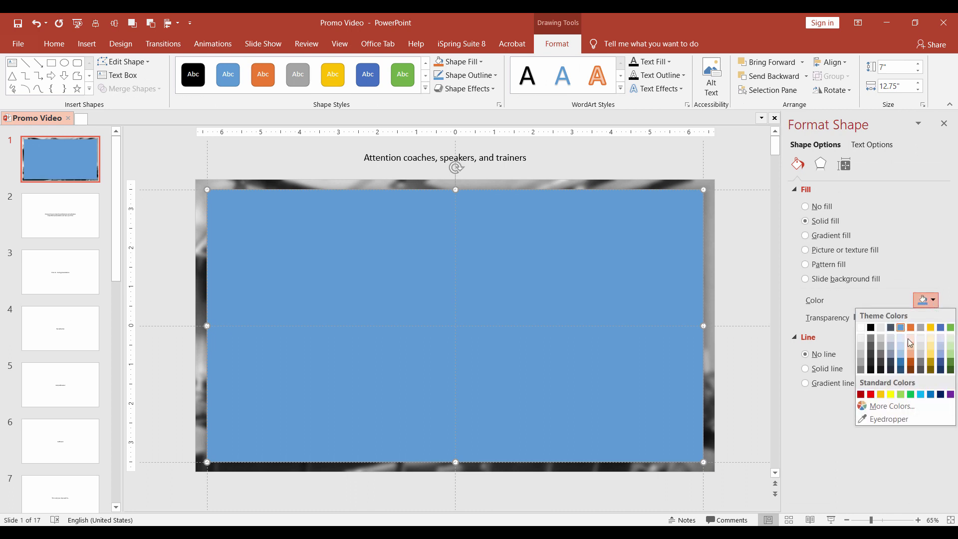
click(874, 407)
double_click(450, 290)
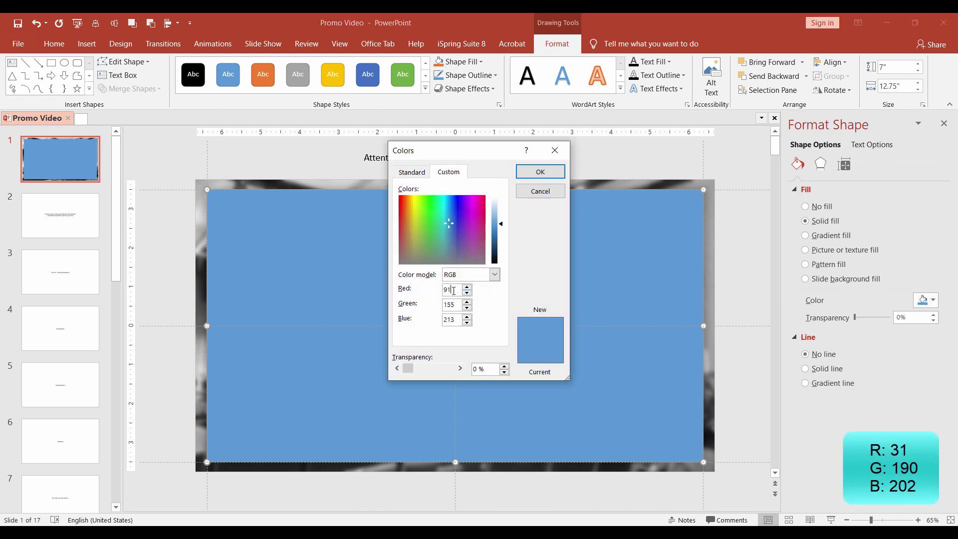
text(31)
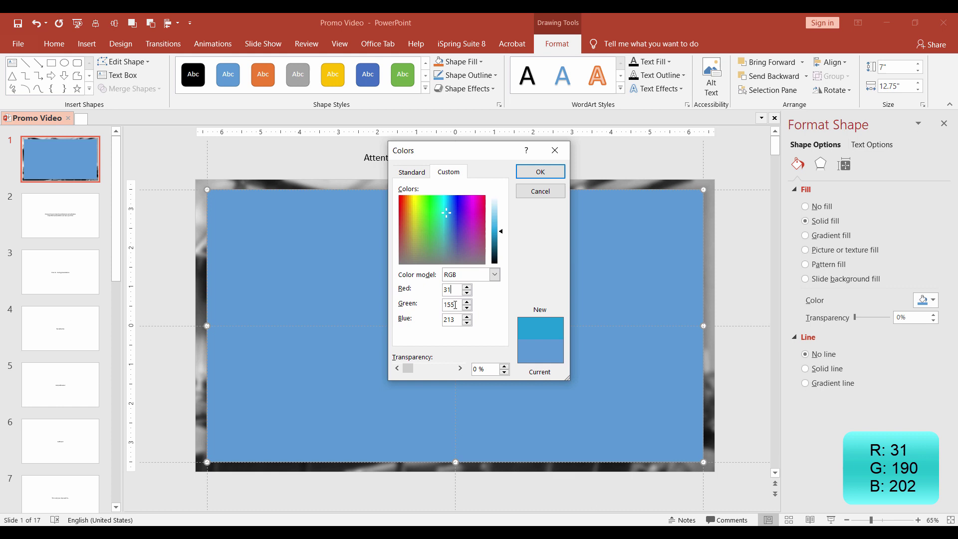
key(Tab)
text(190)
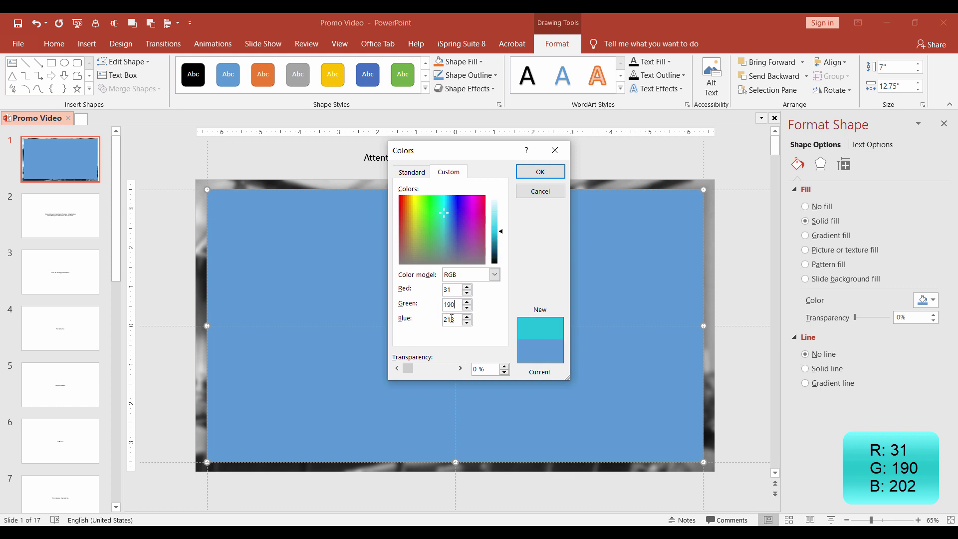
key(Tab)
text(202)
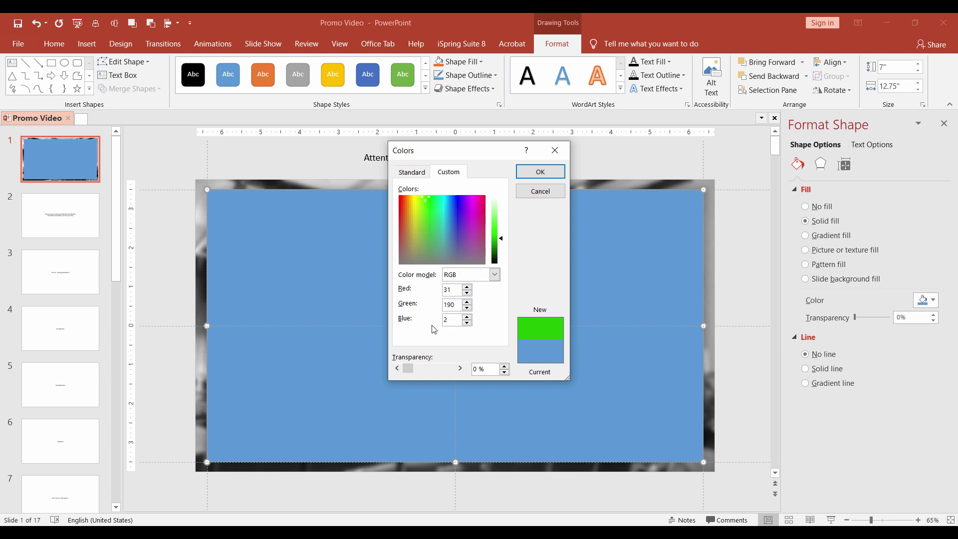
click(539, 170)
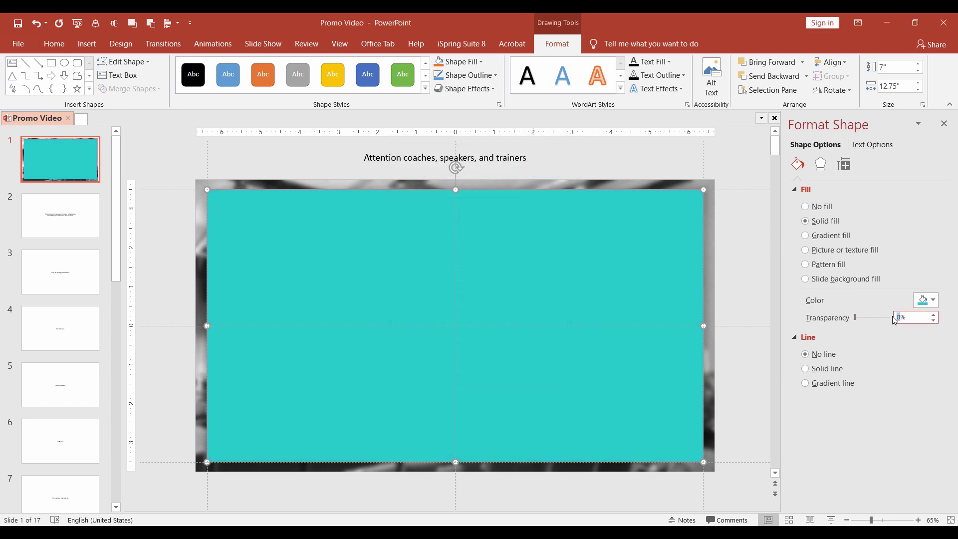
text(64)
key(Return)
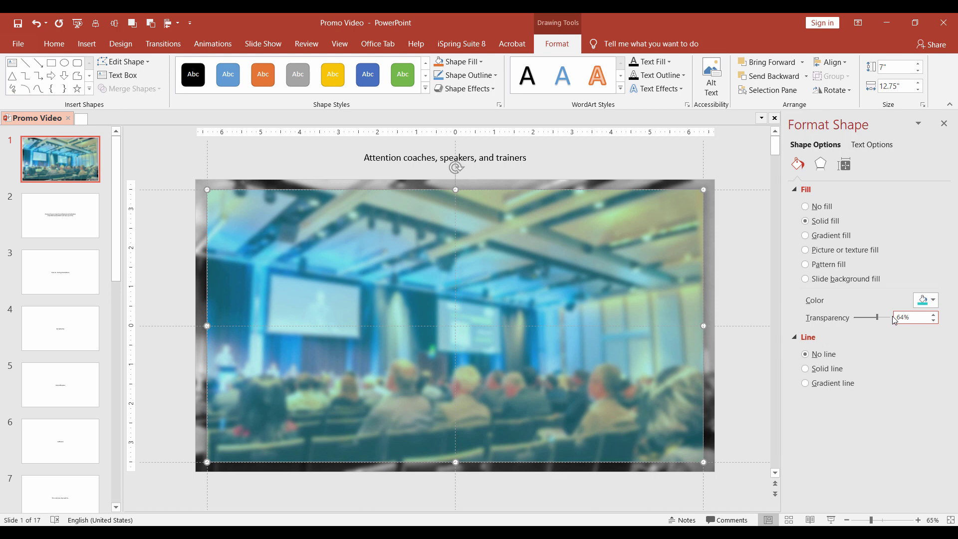
- Drag the Slide 1 Logo picture onto the slide and draw a rectangle near the top
key(alt+Tab)
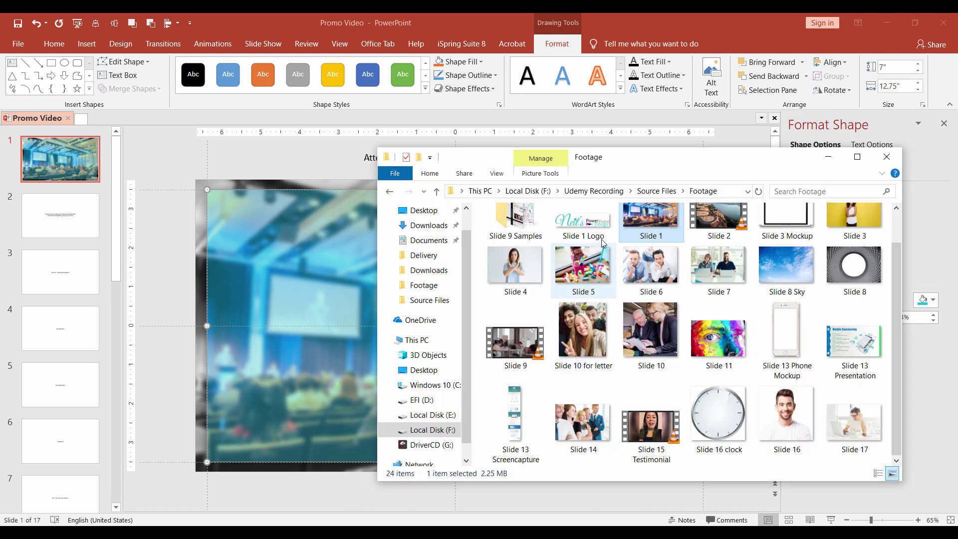
drag(602, 243, 338, 309)
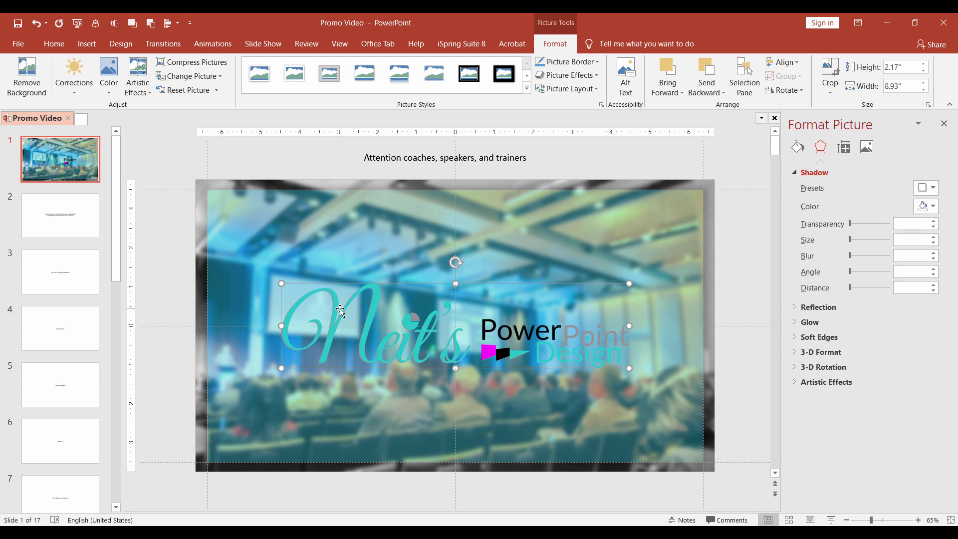
click(87, 44)
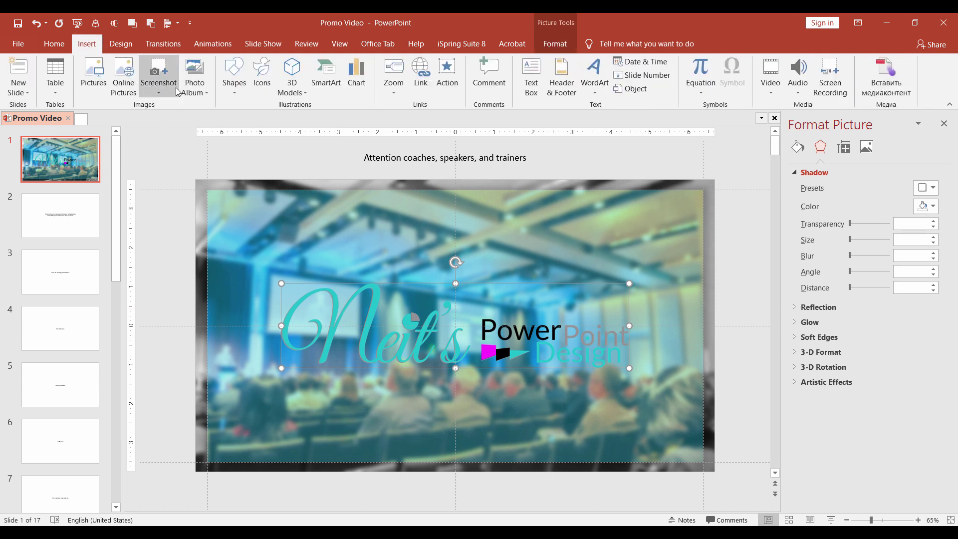
click(239, 99)
click(259, 119)
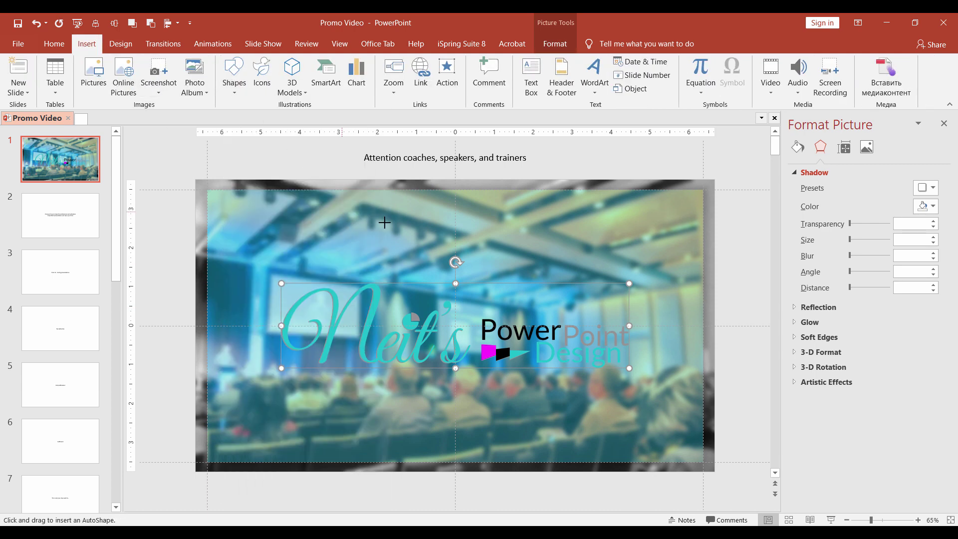
drag(339, 212, 512, 246)
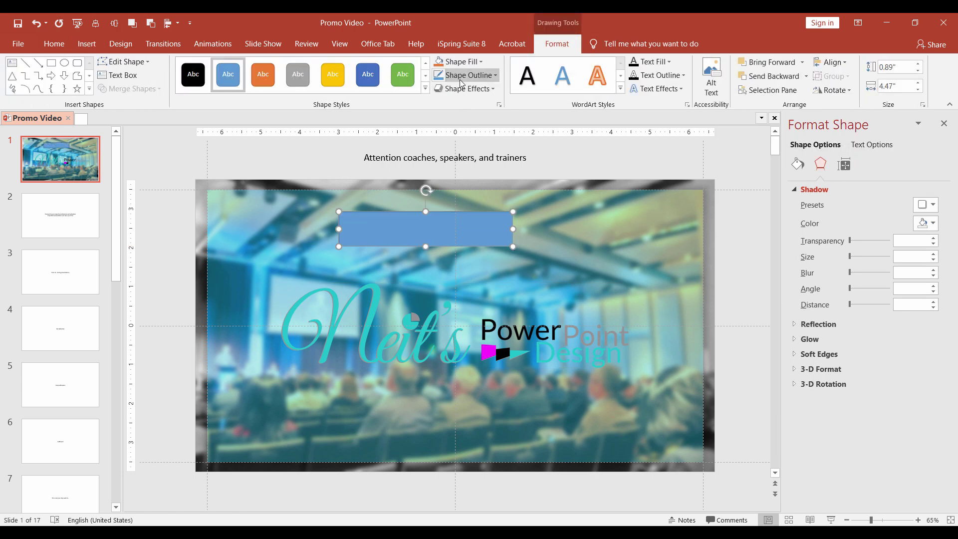
- Make the rectangle borderless with a white fill at 26% transparency
click(468, 75)
click(459, 204)
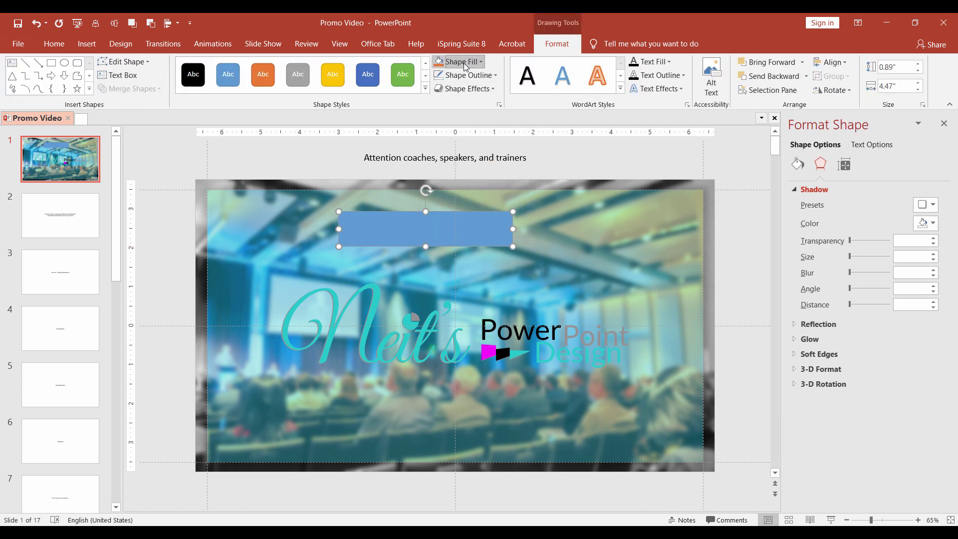
click(451, 62)
click(440, 90)
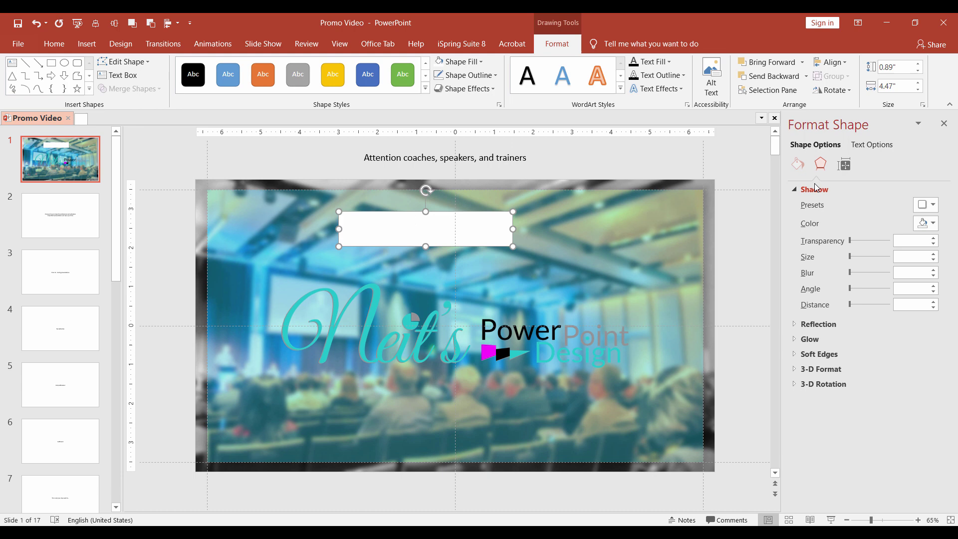
click(797, 164)
double_click(898, 317)
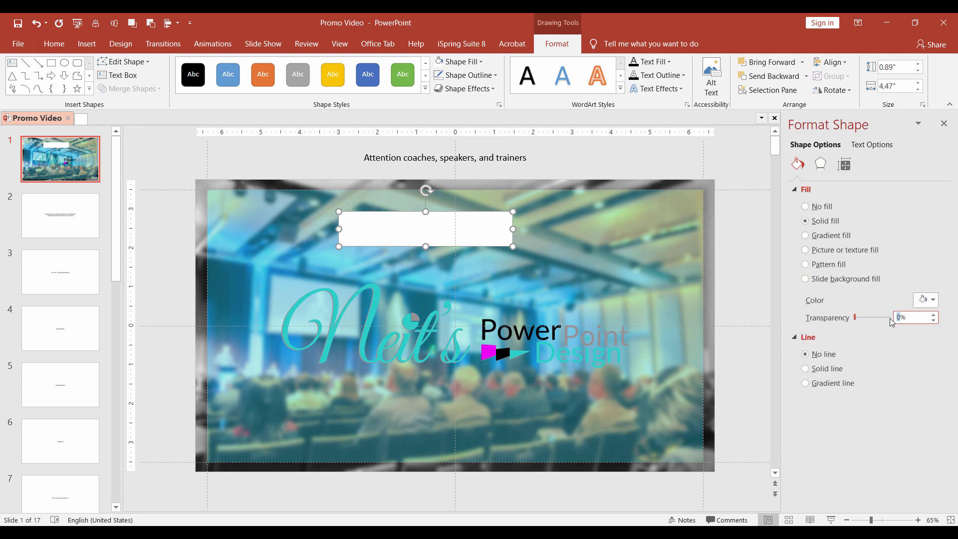
text(26)
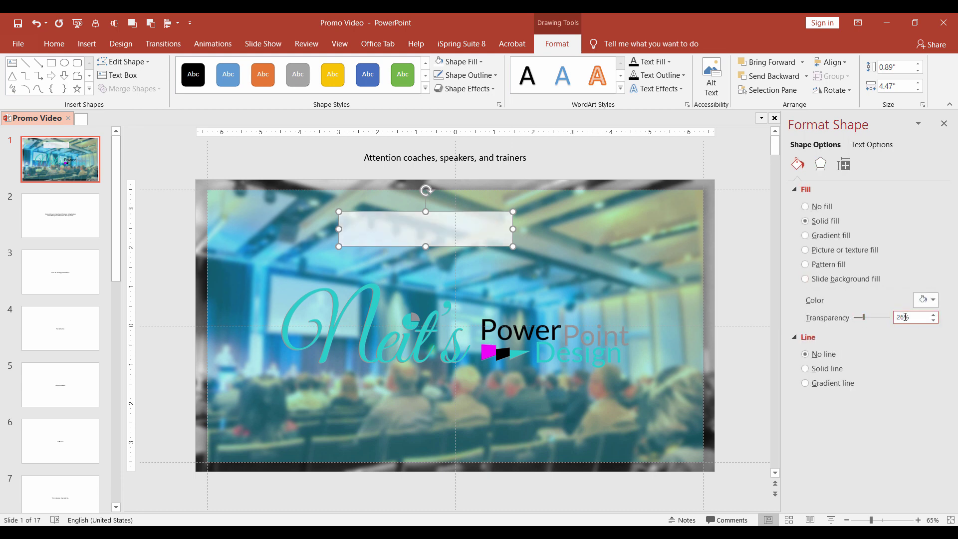
click(895, 87)
- Size the white rectangle to 3.96" wide by 0.97" high
text(3.96)
click(895, 66)
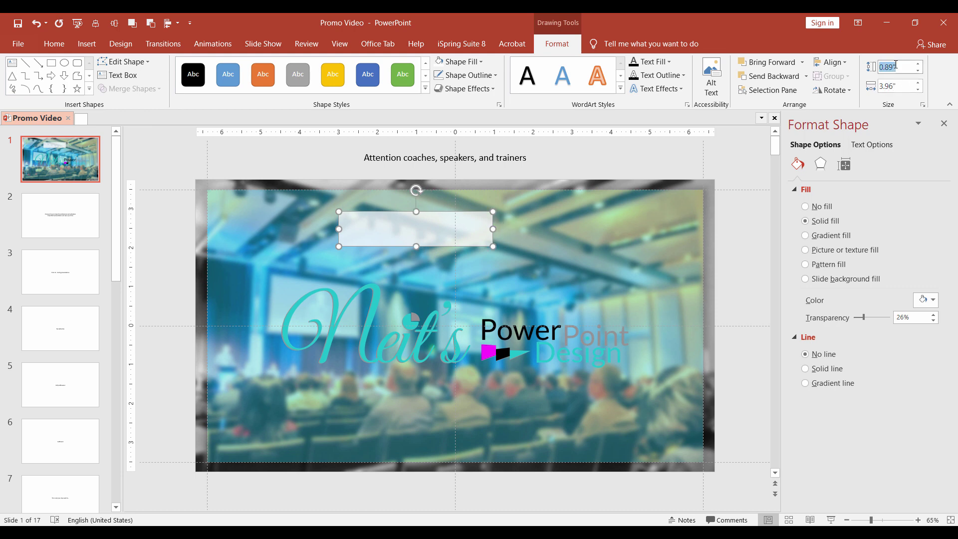
text(0.97)
key(Return)
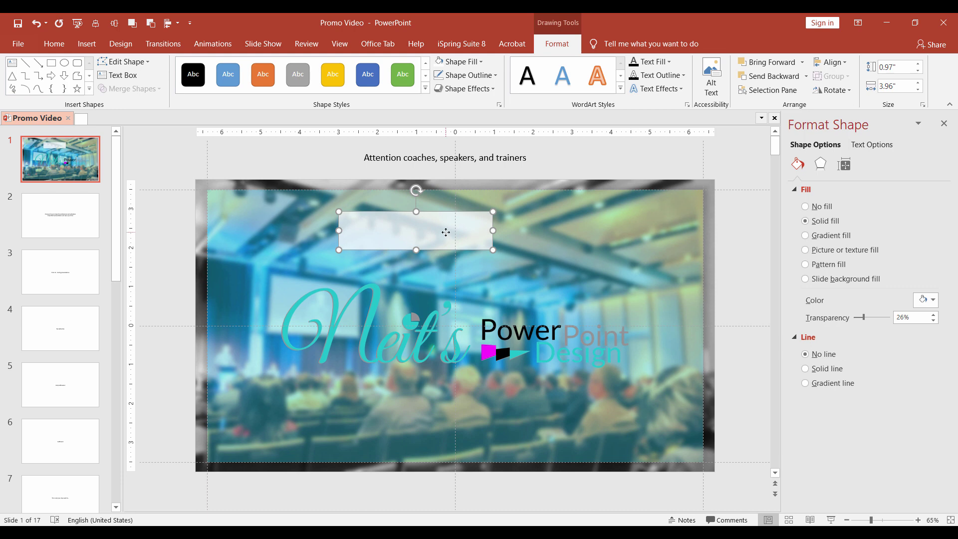
- Copy the rectangle, fill the copy dark grey, widen it to 4.31", and send it backward
drag(445, 232, 449, 235)
click(464, 61)
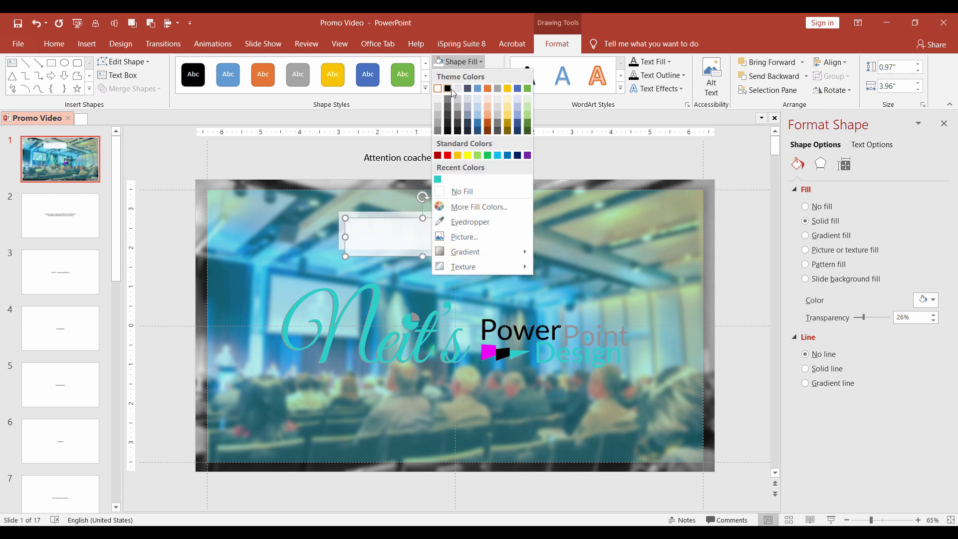
click(449, 85)
click(895, 87)
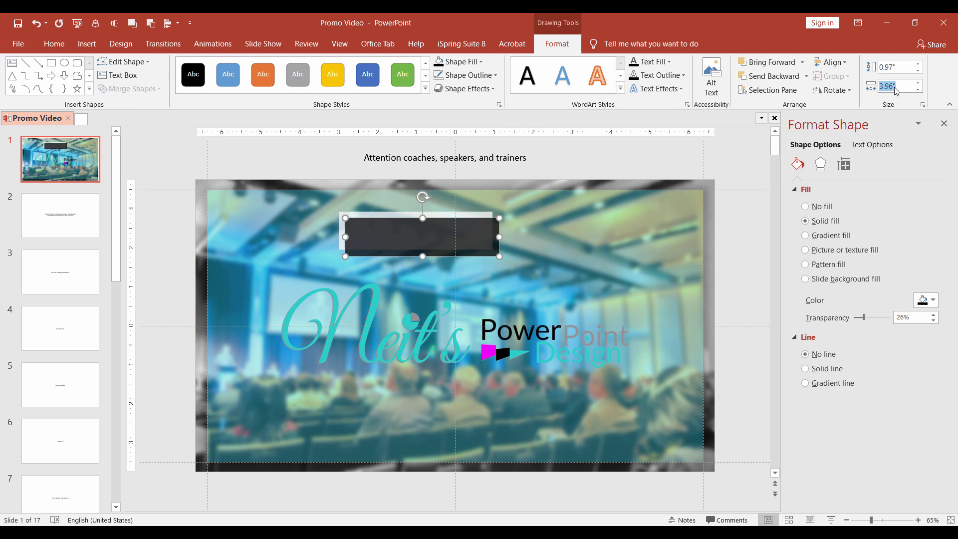
text(4.31)
key(Return)
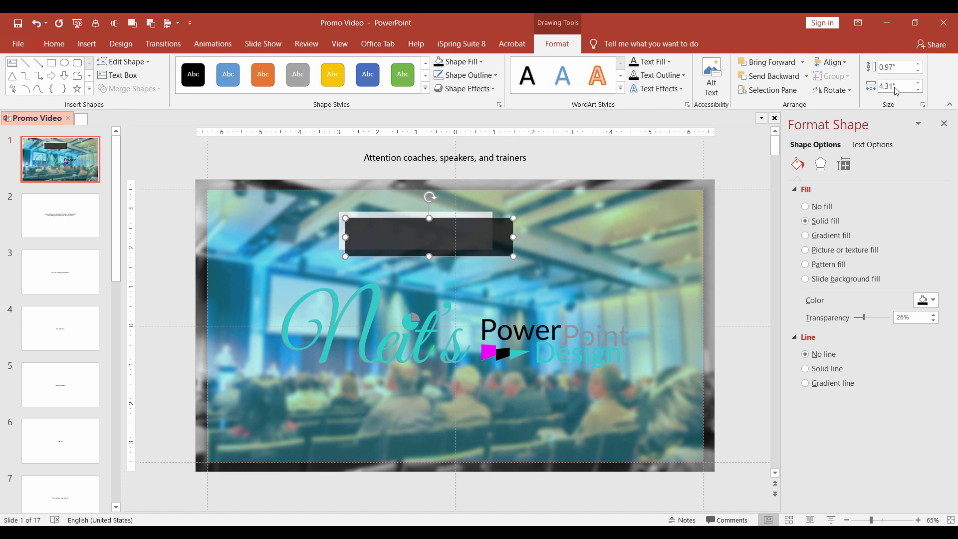
click(150, 24)
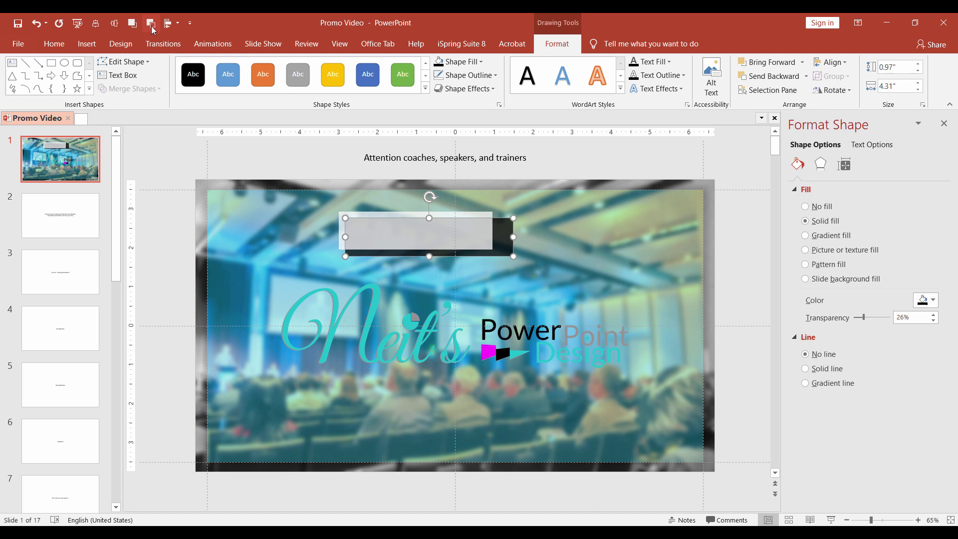
- Top-align the light rectangle with the background picture
shift+click(480, 220)
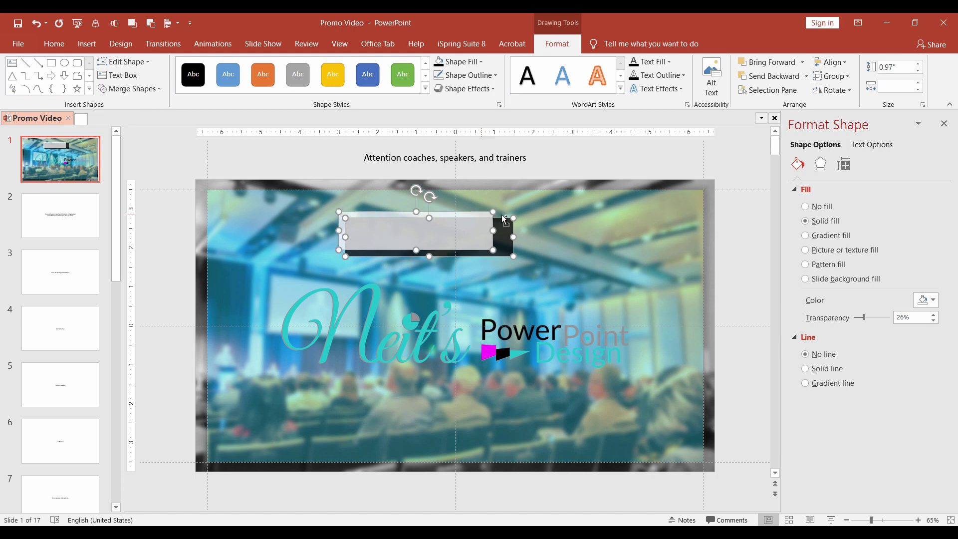
shift+click(596, 221)
click(174, 24)
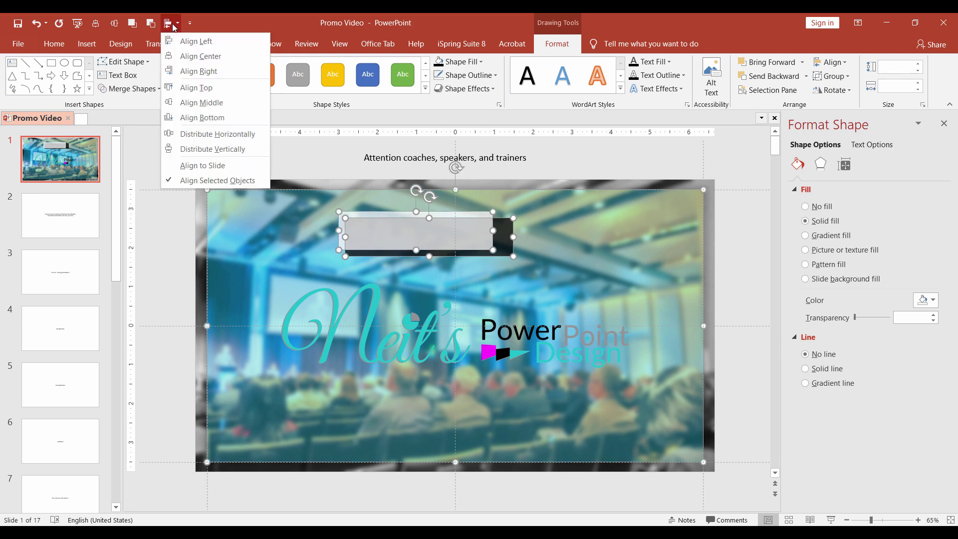
click(189, 88)
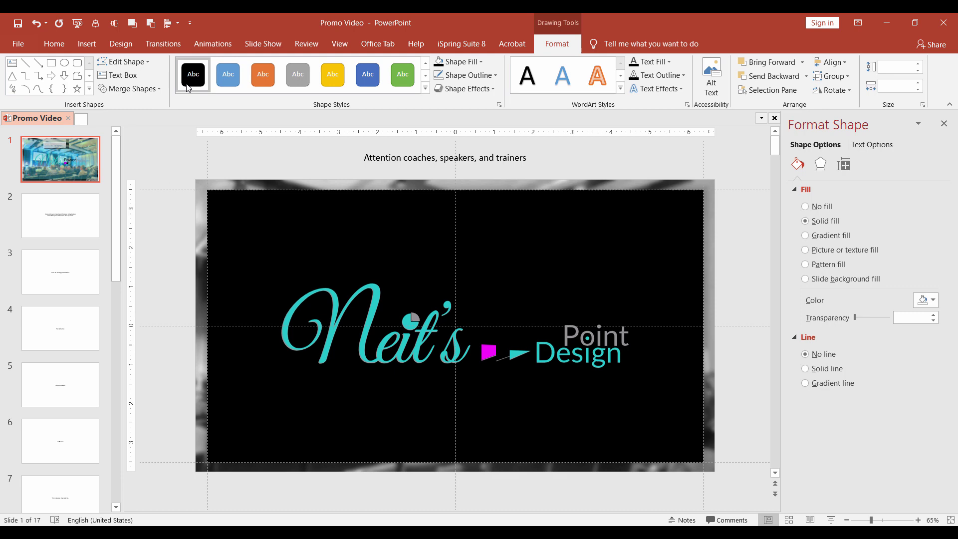
key(Escape)
- Centre the grey rectangle horizontally, nudge it slightly down, and duplicate the white rectangle
click(499, 219)
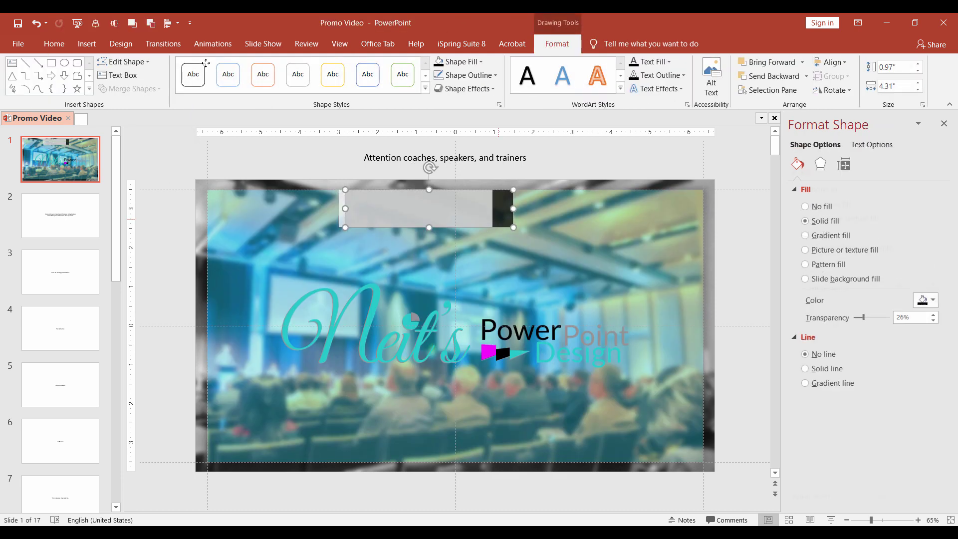
key(ctrl+z)
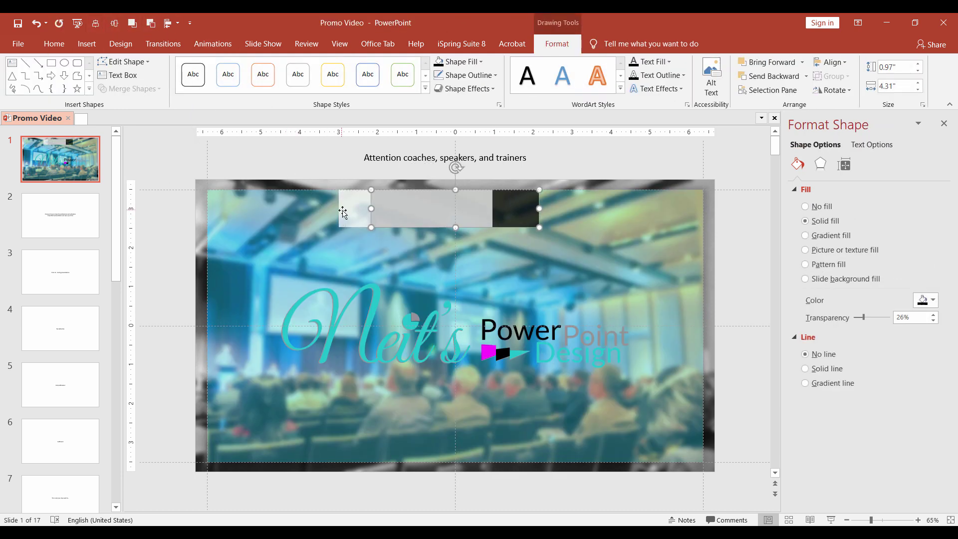
key(ctrl+z)
click(95, 26)
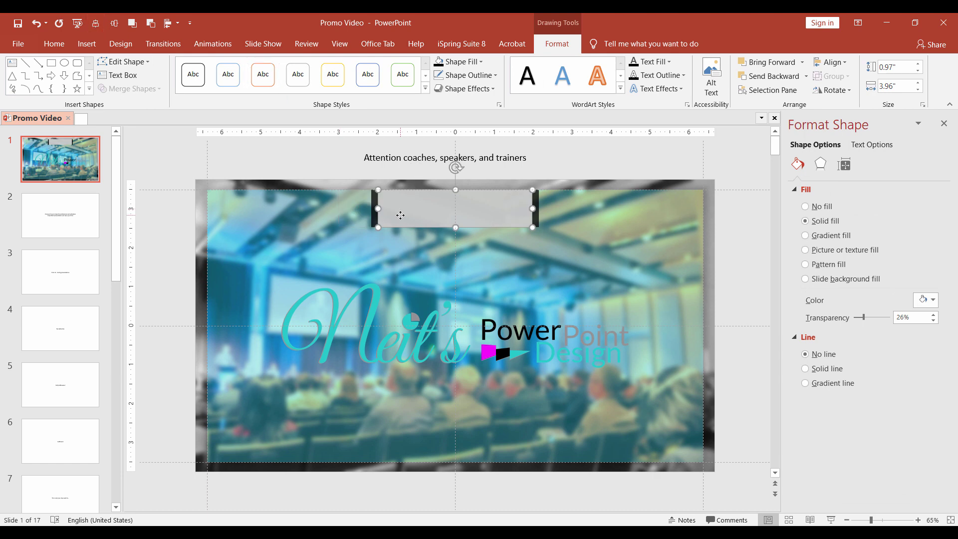
key(ctrl+Down)
key(ctrl+Down)
key(ctrl+Down)
key(ctrl+Down)
key(ctrl+Down)
key(ctrl+Down)
key(ctrl+Down)
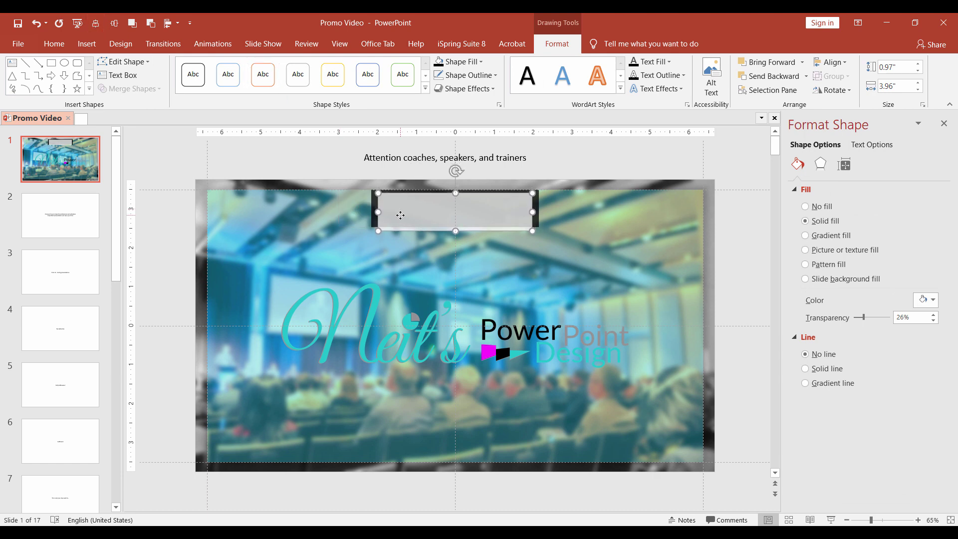
key(ctrl+Down)
key(ctrl+Down)
key(ctrl+Down)
key(ctrl+Down)
key(ctrl+Down)
key(ctrl+Down)
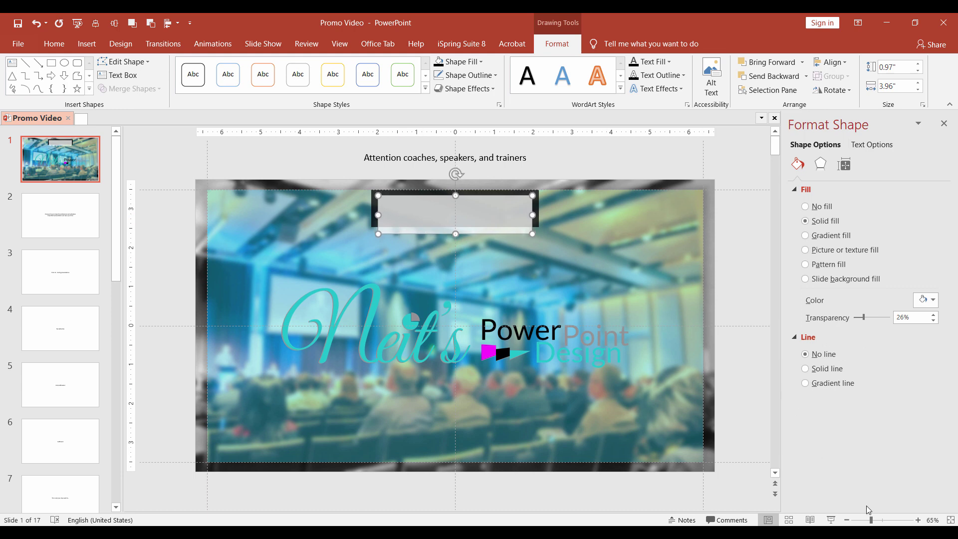
click(883, 519)
key(ctrl+d)
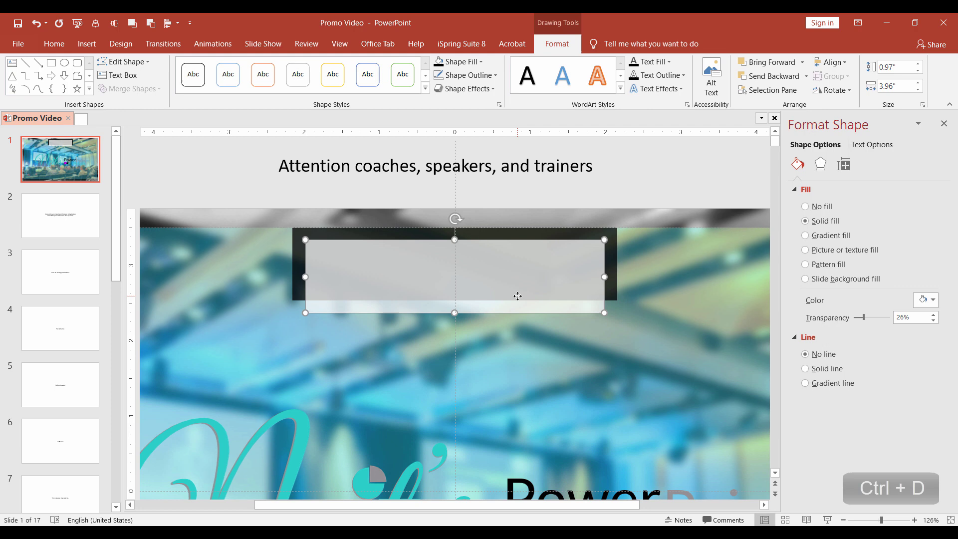
- Align the white copy over the dark box and Merge Shapes > Subtract it, leaving a hollow frame
drag(494, 288, 487, 277)
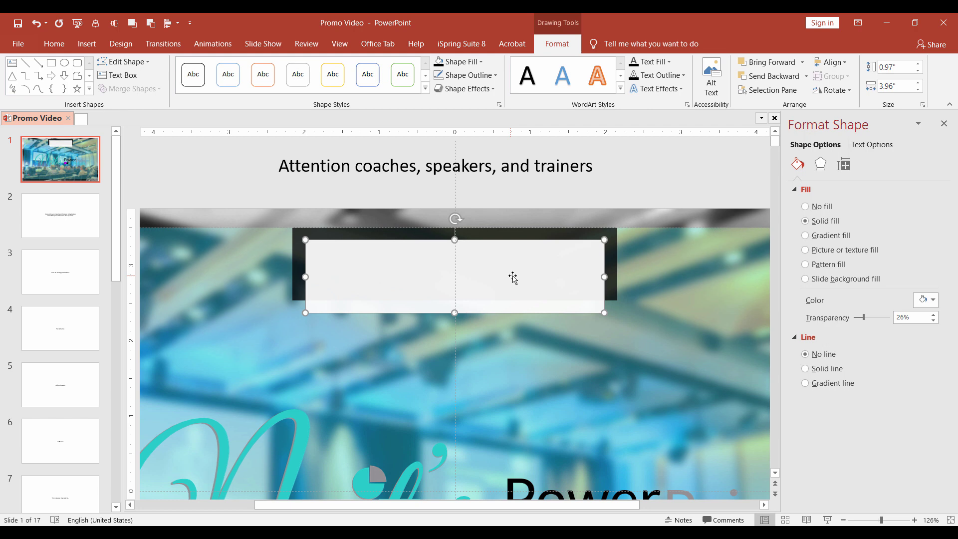
mouse_move(633, 187)
mouse_down()
mouse_move(466, 334)
mouse_move(295, 341)
mouse_up()
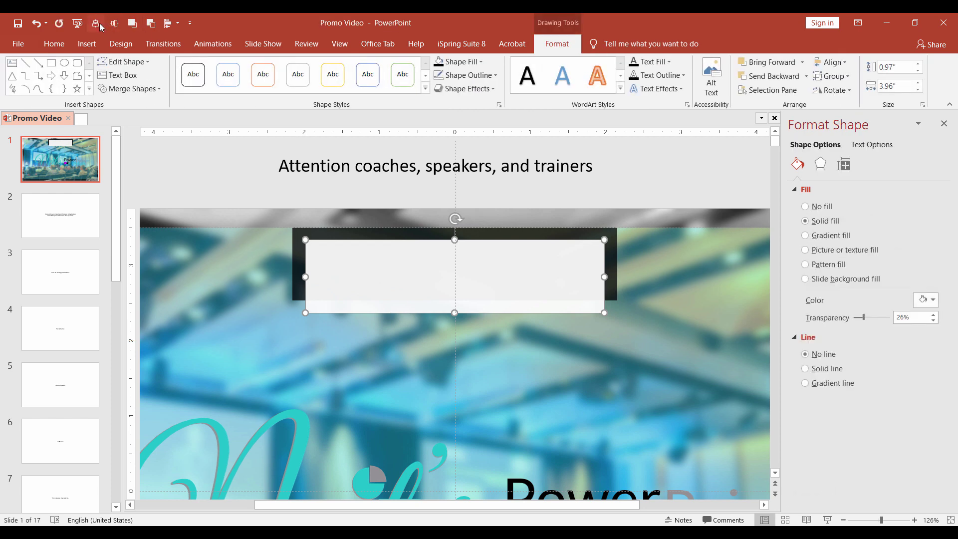
ctrl+click(296, 262)
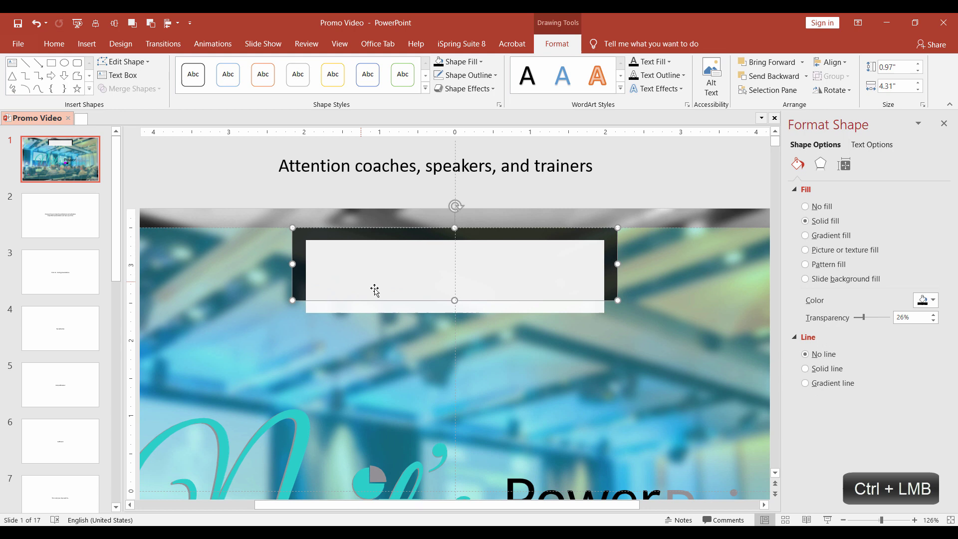
ctrl+click(381, 312)
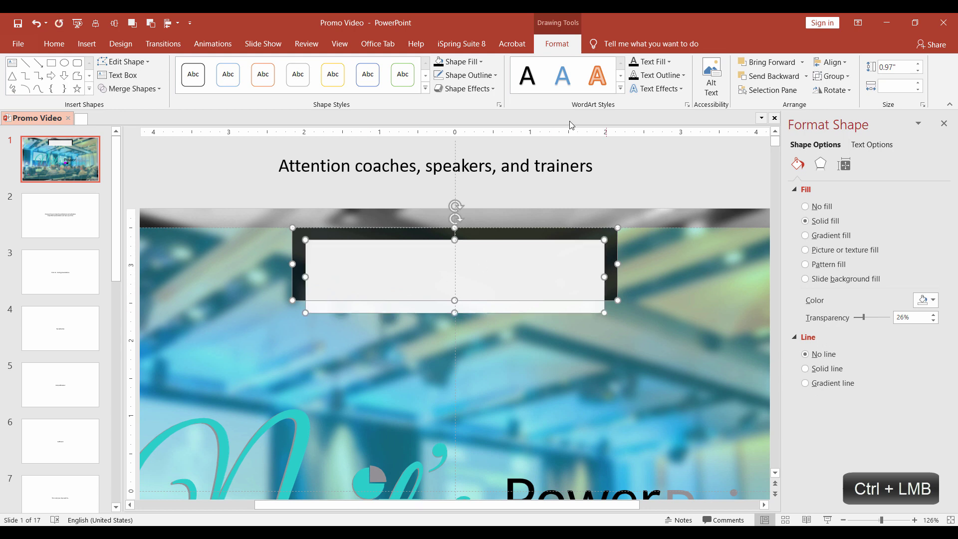
click(147, 89)
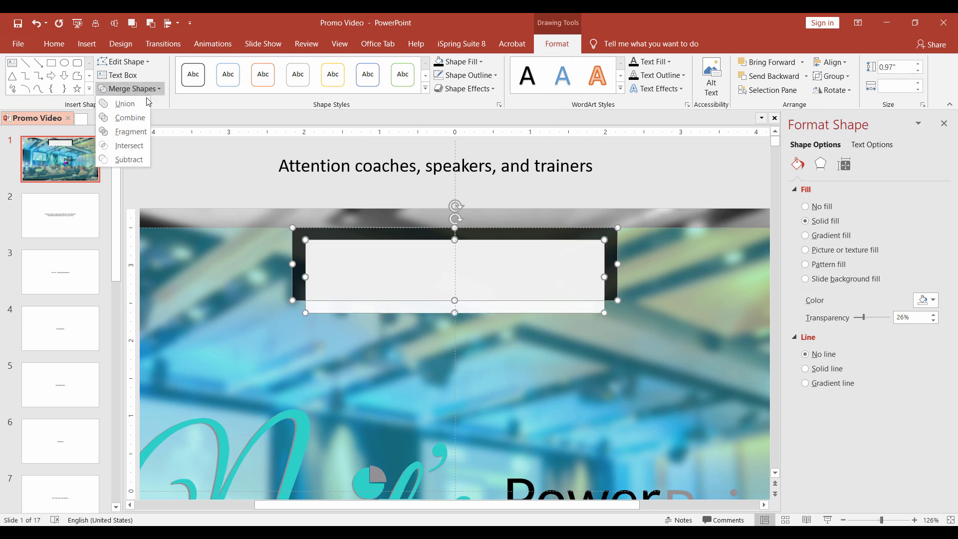
click(128, 162)
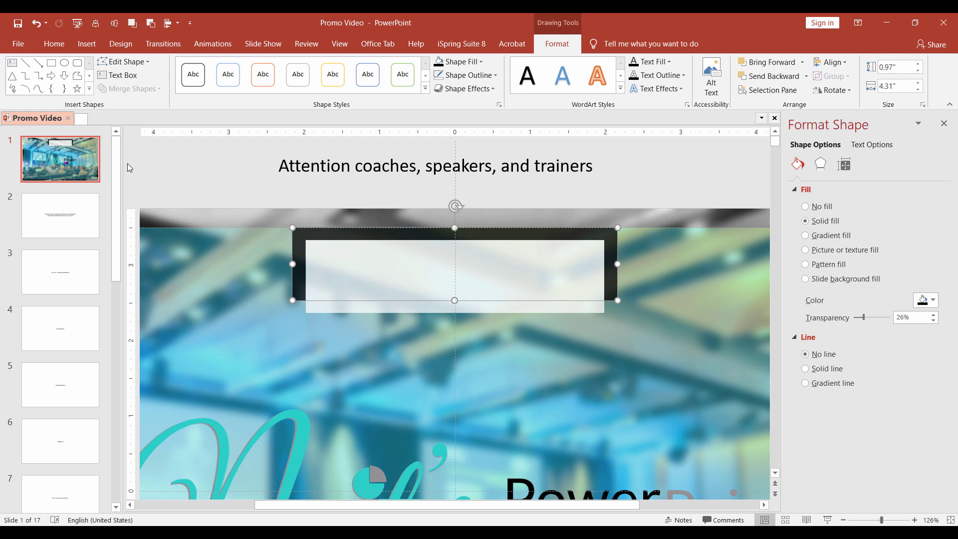
drag(880, 520, 865, 521)
- Fill the frame with white at 0% transparency
click(925, 299)
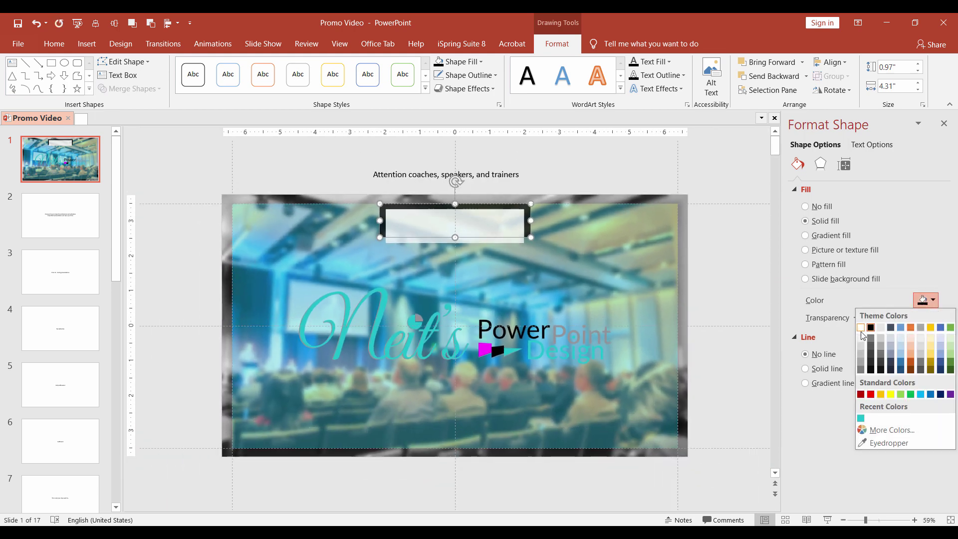
click(861, 328)
drag(862, 317, 828, 321)
- Shrink the logo, bring it to front, and move it into the top white box
click(487, 350)
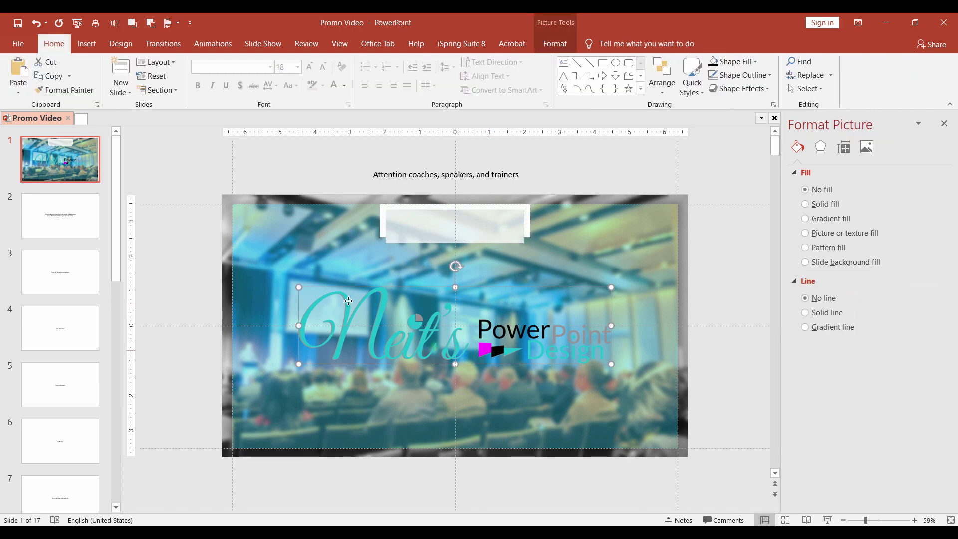
drag(301, 287, 532, 353)
right_click(531, 353)
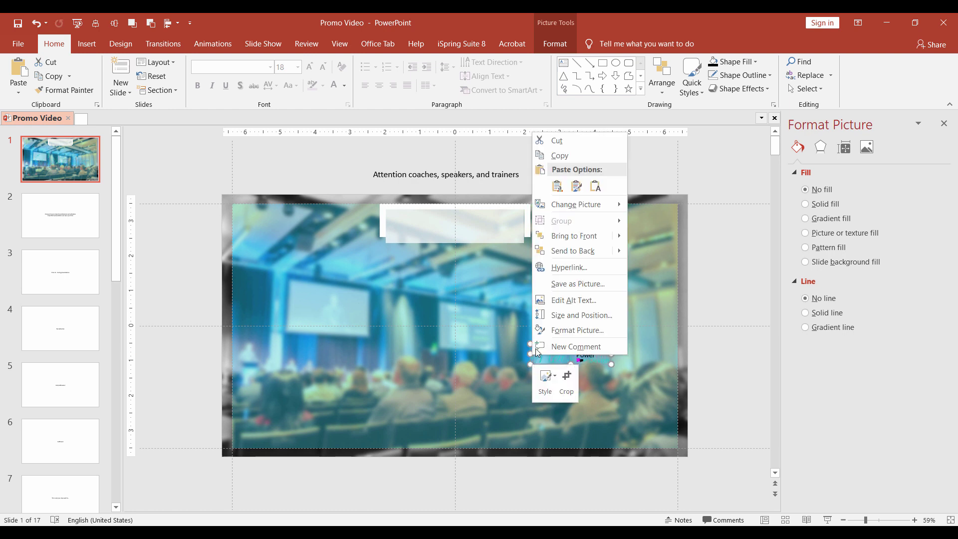
click(568, 241)
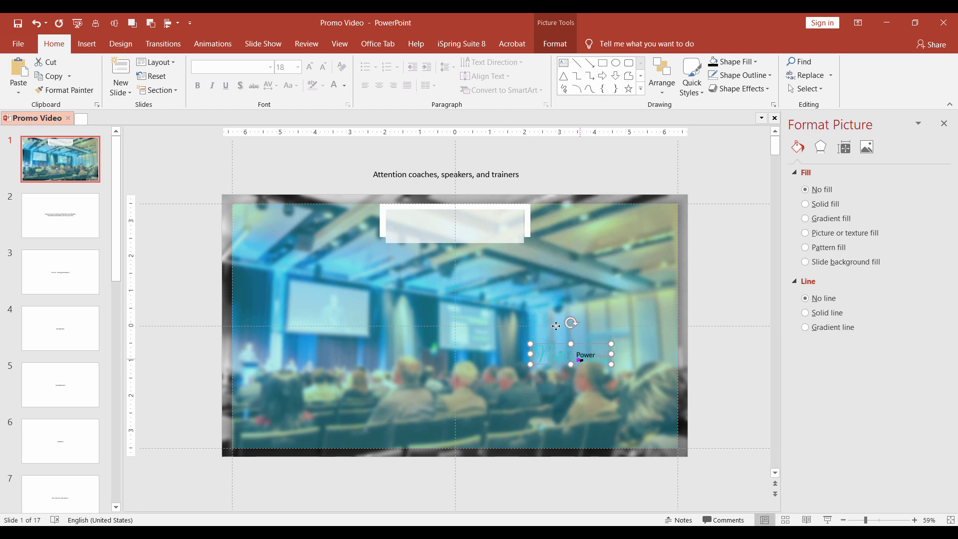
drag(575, 365, 466, 231)
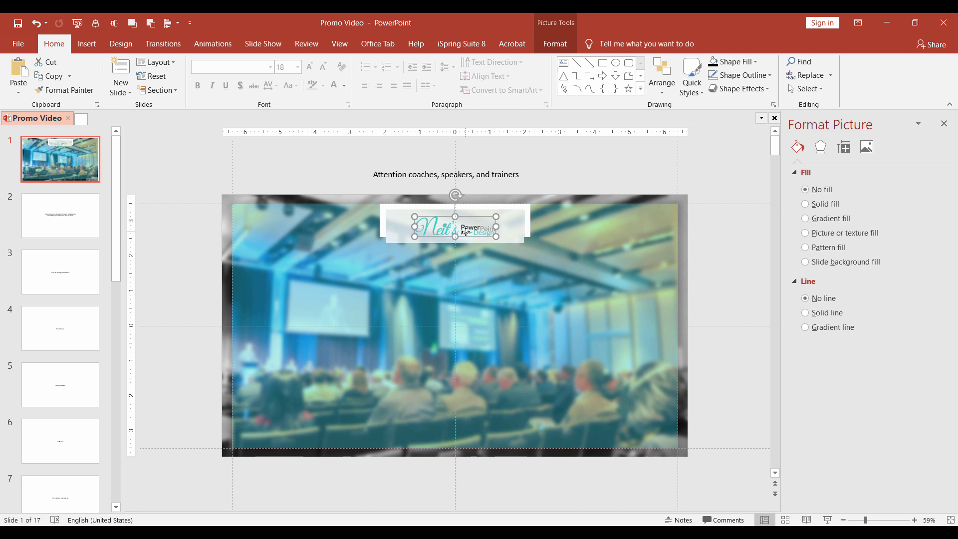
- Cut the word Attention from the title and paste it as its own text box
click(404, 172)
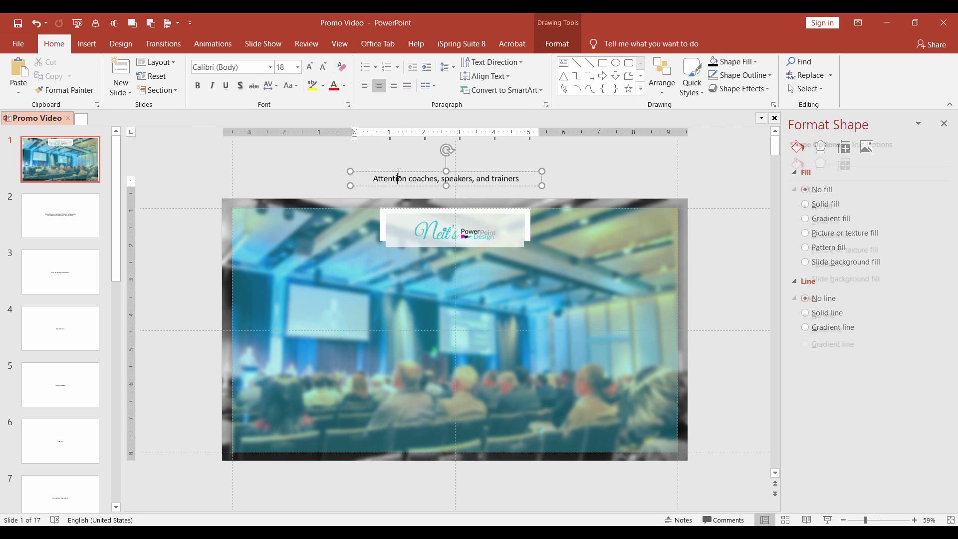
double_click(398, 175)
key(Delete)
click(204, 310)
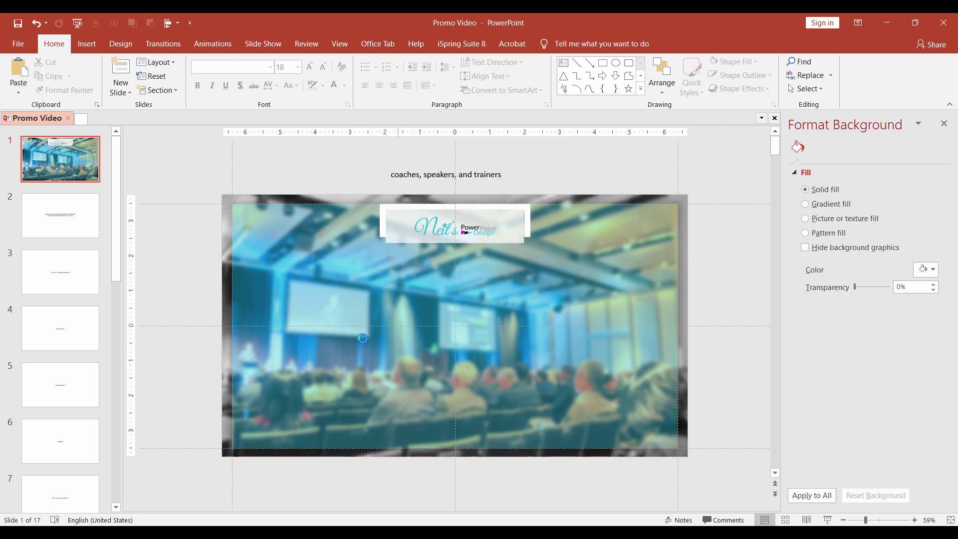
text(Attention)
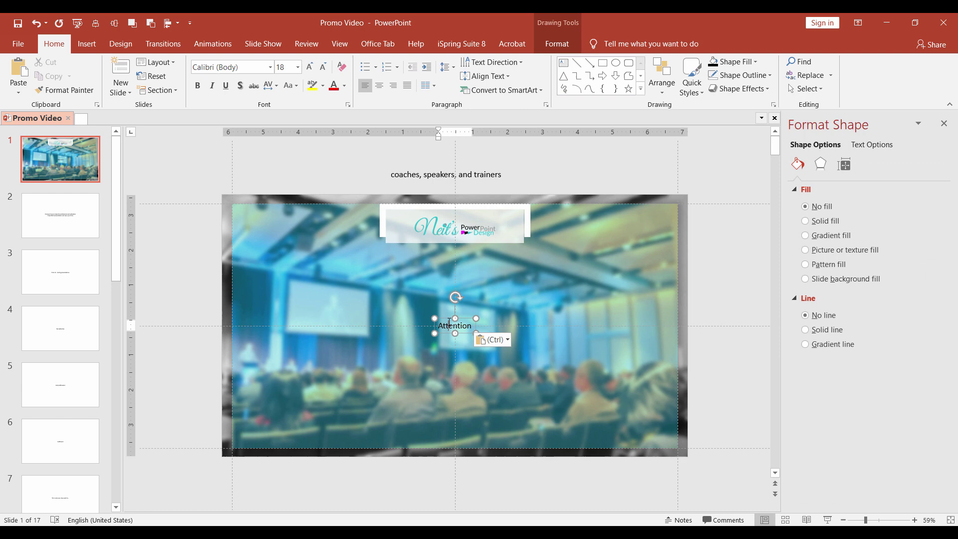
click(448, 321)
- Format it as centred 54 pt Lato Black UPPERCASE and move it lower on the slide
click(232, 69)
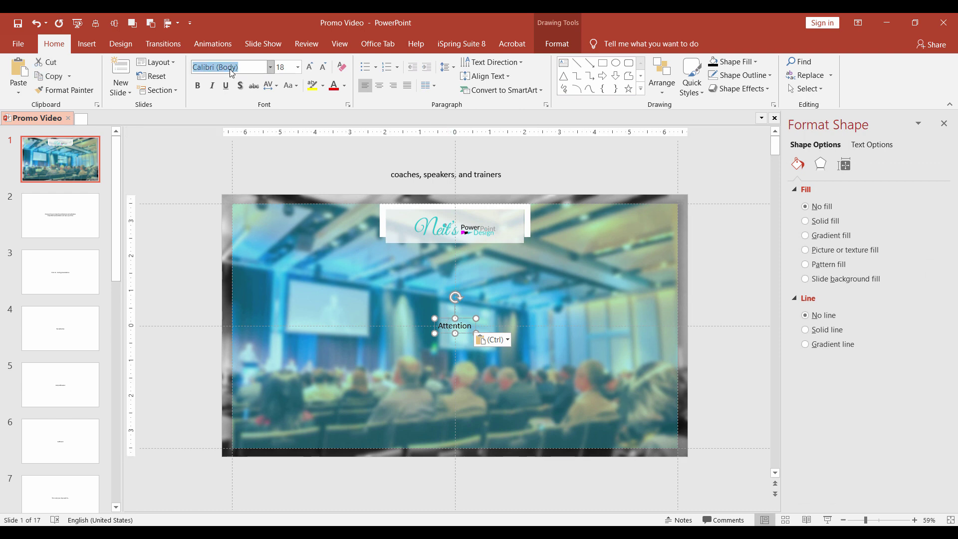
text(Lato Black)
key(Return)
click(289, 85)
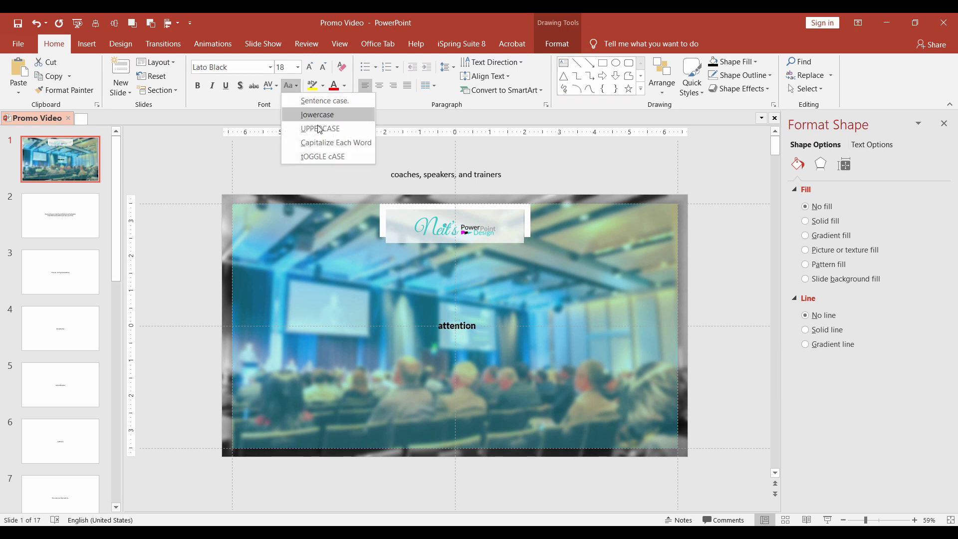
click(321, 131)
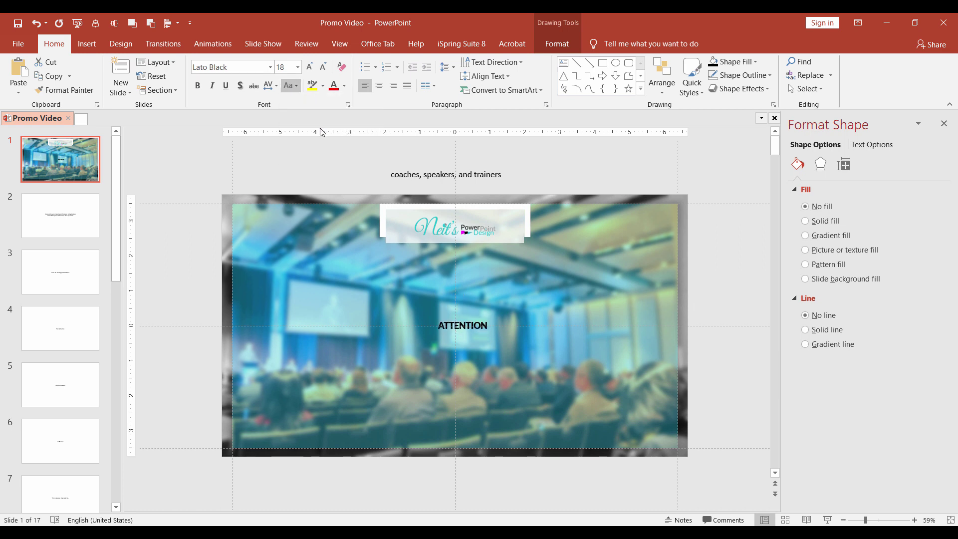
click(288, 63)
text(54)
key(Return)
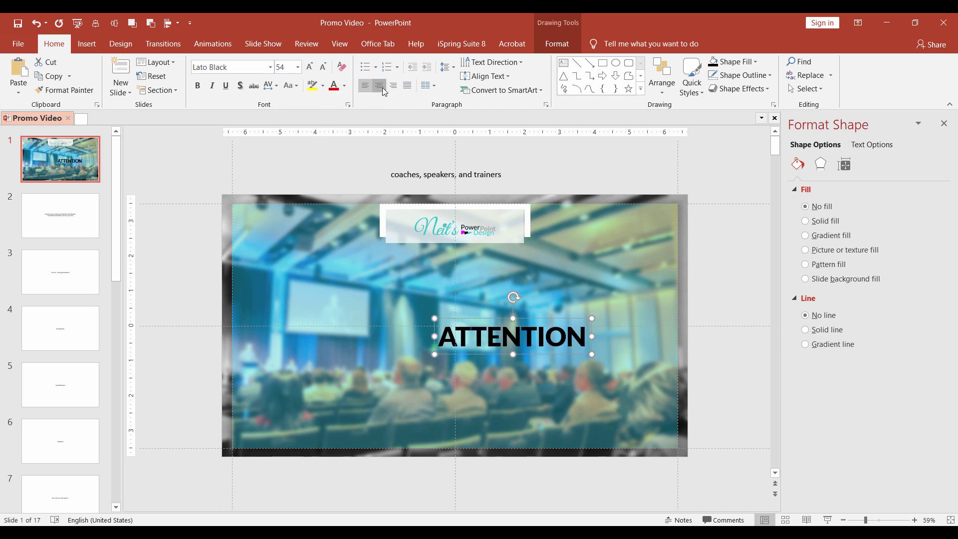
click(379, 85)
drag(476, 318, 419, 365)
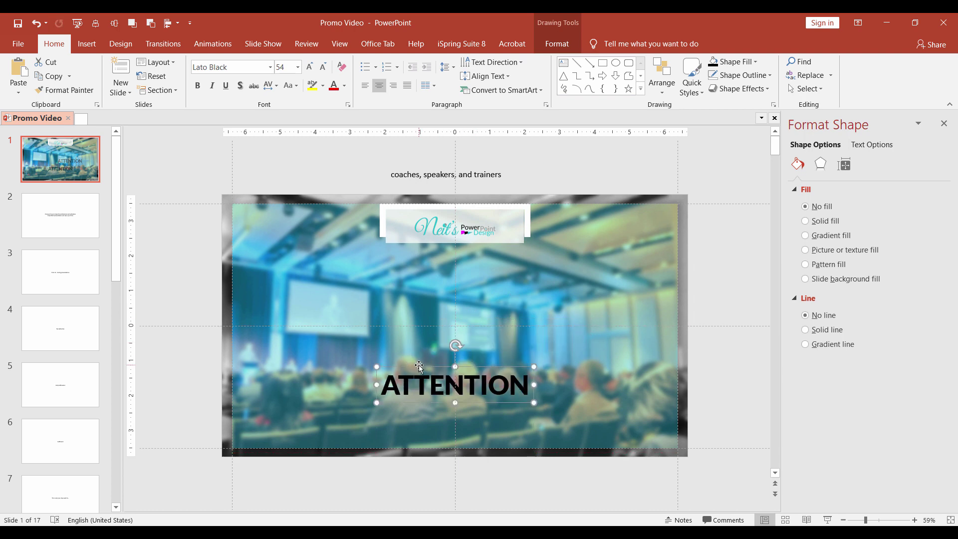
- Draw a rectangle above ATTENTION sized 6.36" wide by 1.02" tall
click(87, 44)
key(Escape)
click(238, 93)
click(277, 117)
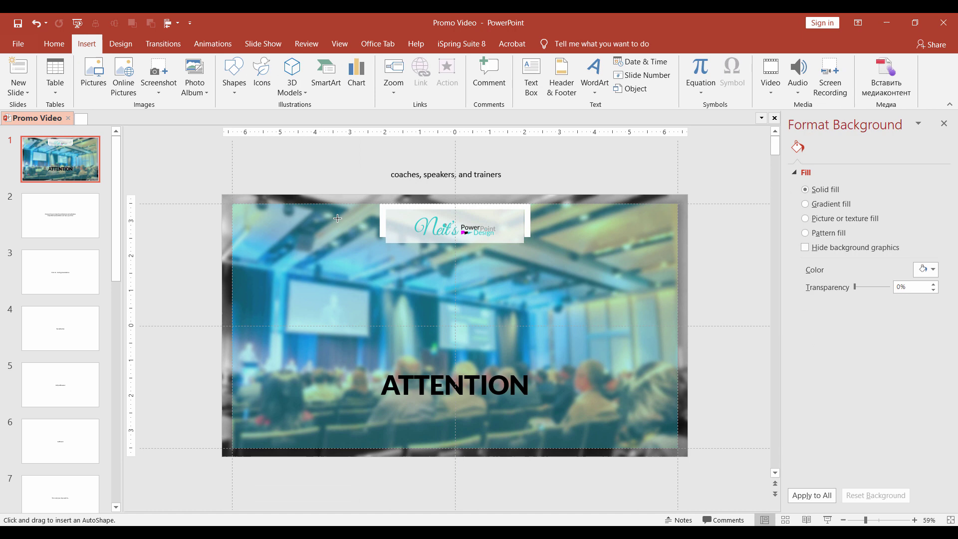
drag(366, 294, 592, 337)
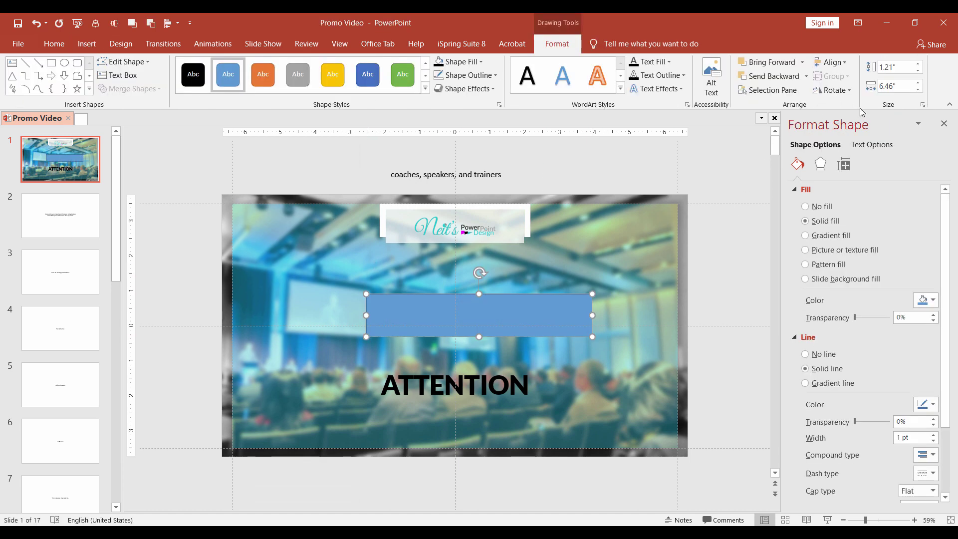
click(889, 87)
text(6.36)
key(Return)
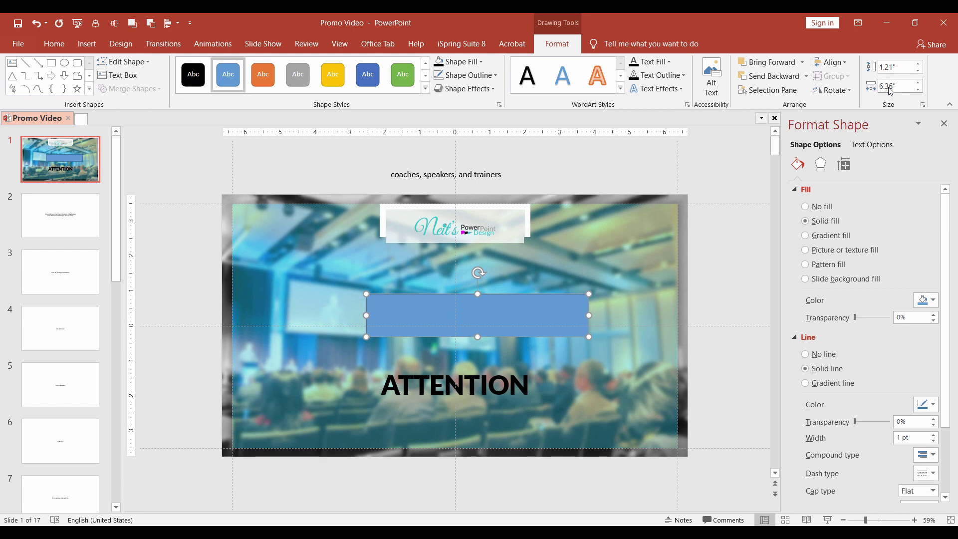
click(892, 68)
text(1.)
key(Return)
- Remove the rectangle's outline and fill it with custom pink RGB 238, 66, 102
click(822, 354)
click(932, 301)
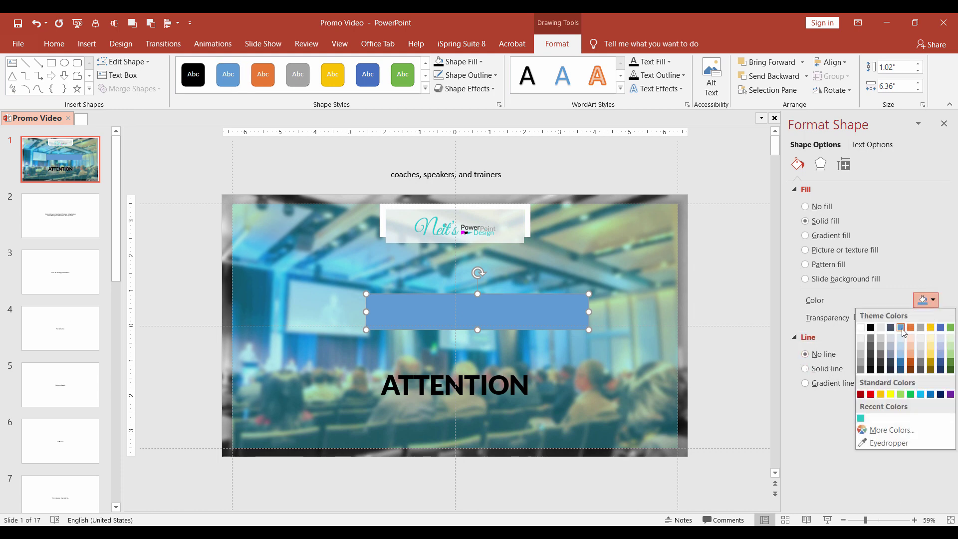
click(872, 432)
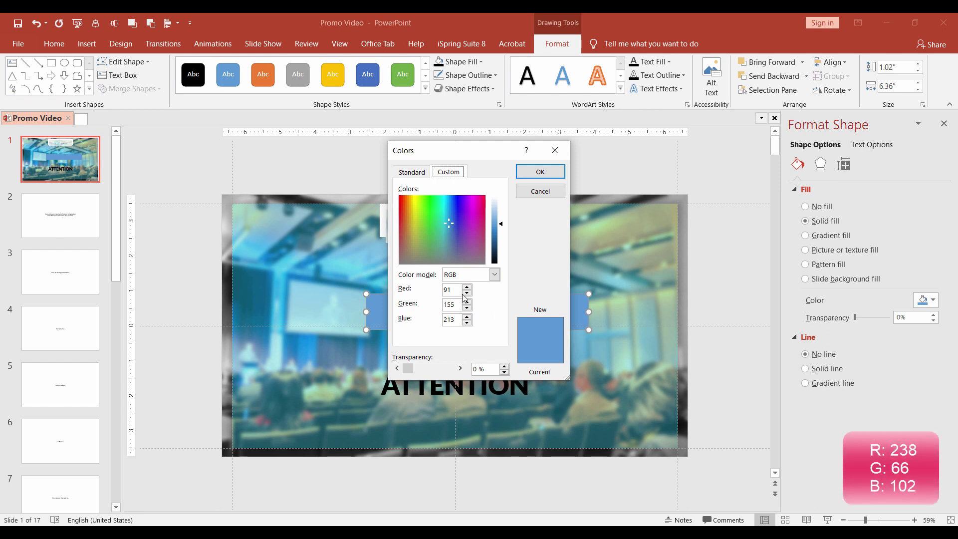
drag(458, 290, 418, 320)
text(238)
text(66)
text(102)
key(Return)
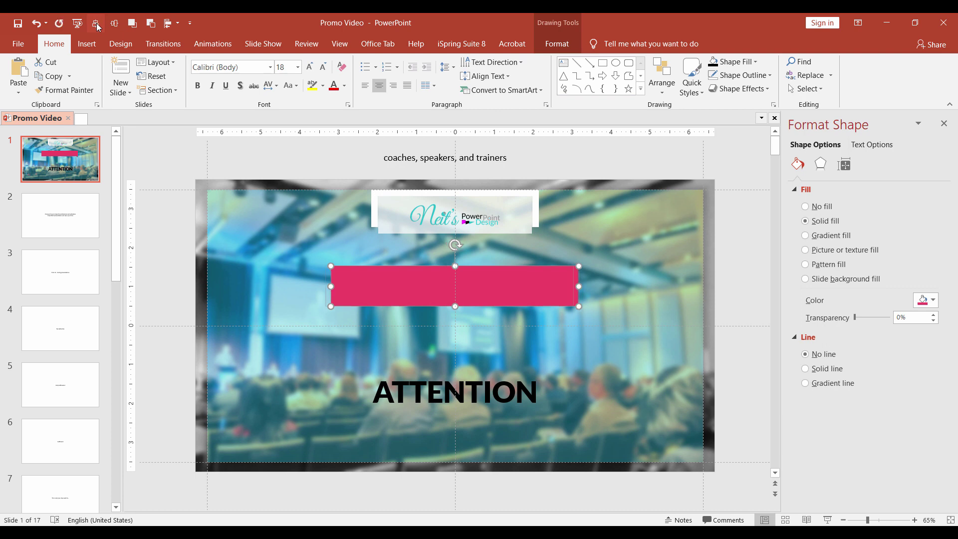
- Draw a triangle, give it the banner's pink formatting with Format Painter, and place it left of the banner
click(87, 43)
click(234, 75)
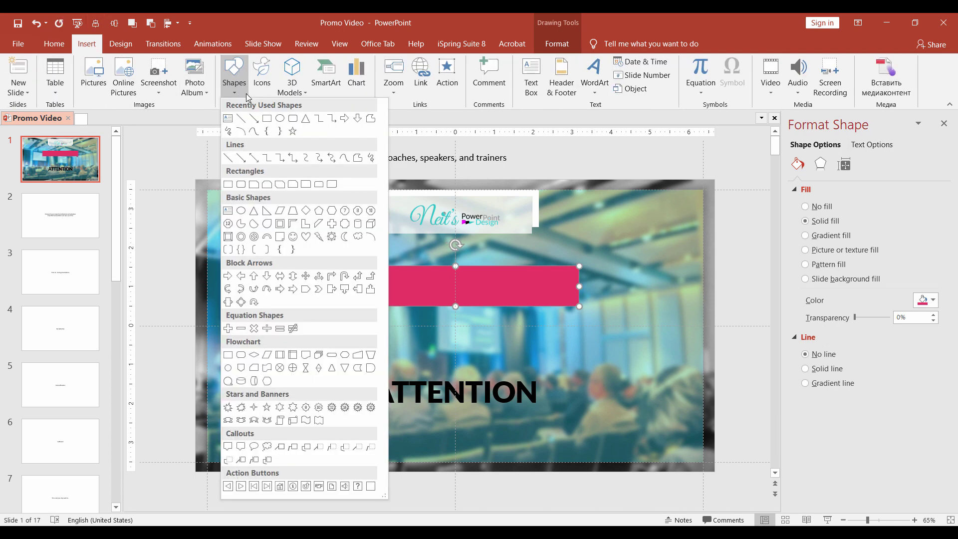
click(305, 118)
drag(300, 283, 351, 327)
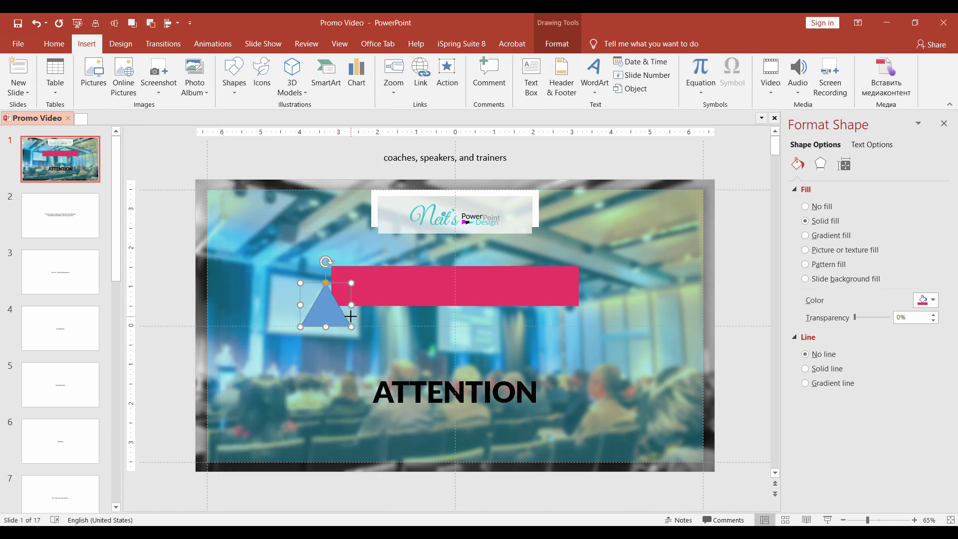
click(395, 289)
click(54, 43)
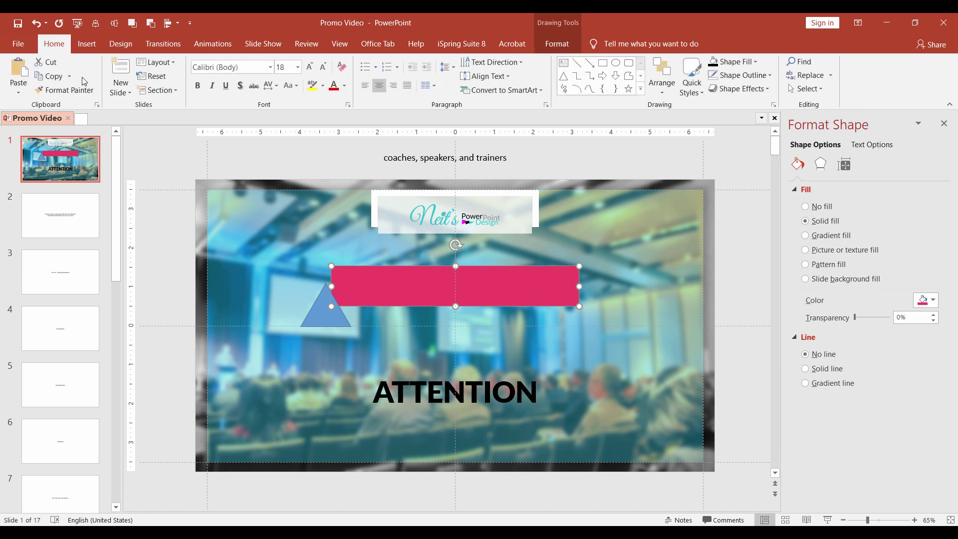
click(65, 89)
click(322, 316)
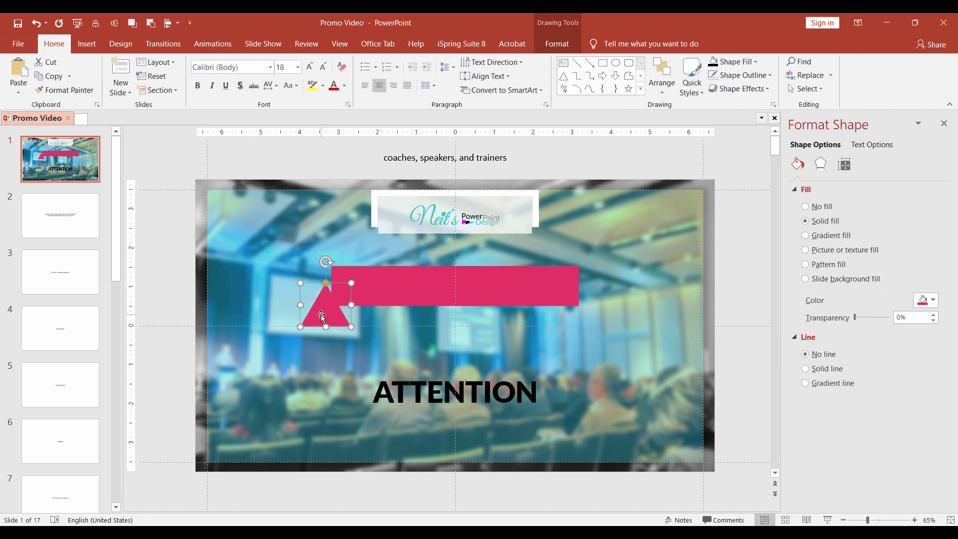
drag(322, 317, 282, 299)
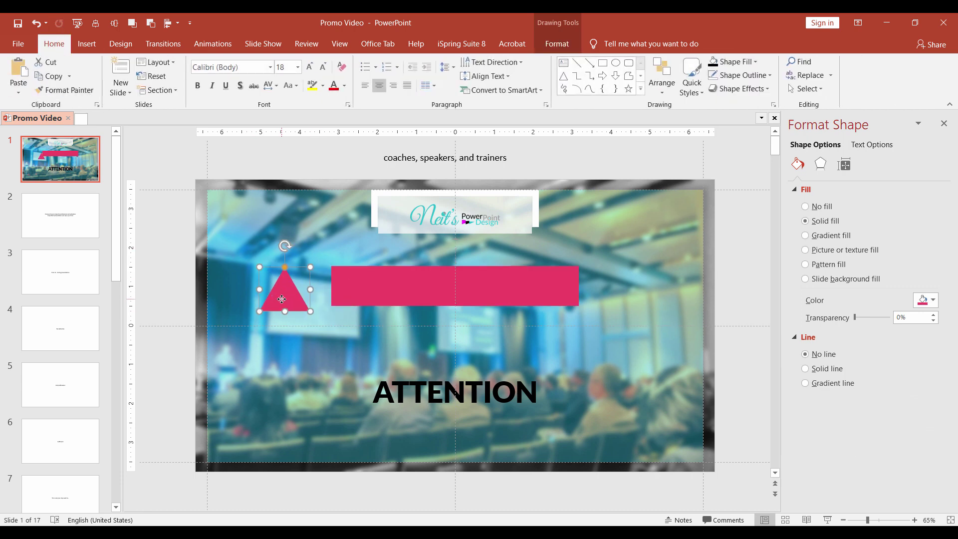
- Rotate the triangle left 90°, size it to 0.42", and attach it to the banner's left end
click(554, 44)
click(830, 90)
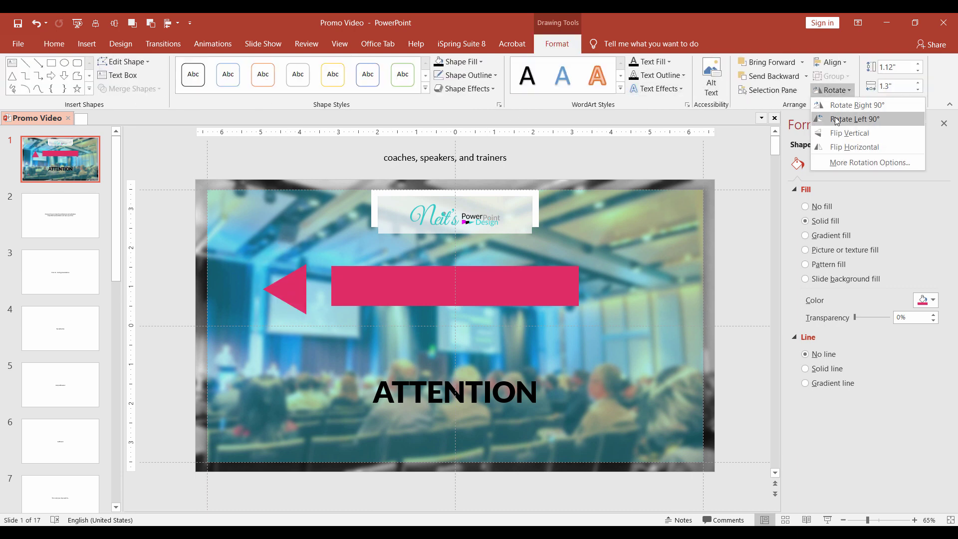
click(825, 118)
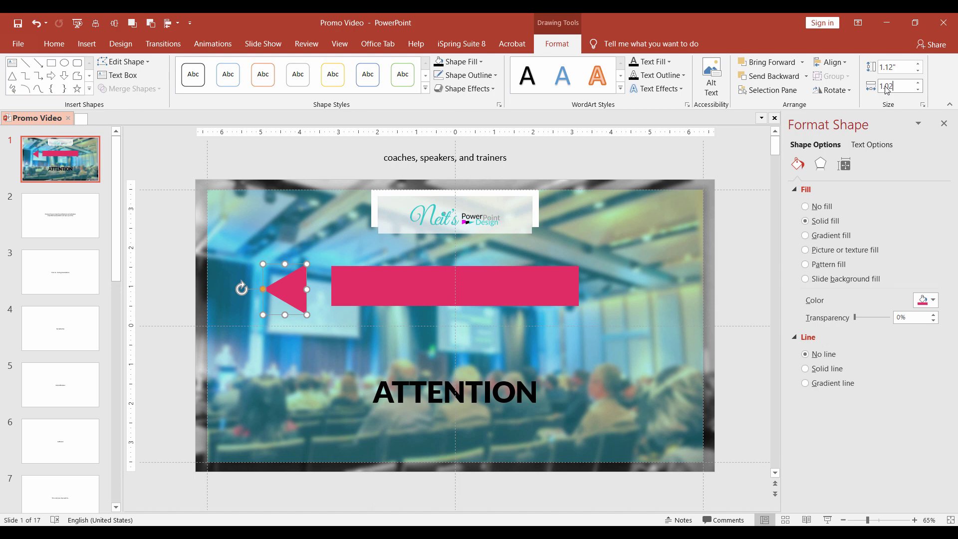
click(885, 67)
text(0.1)
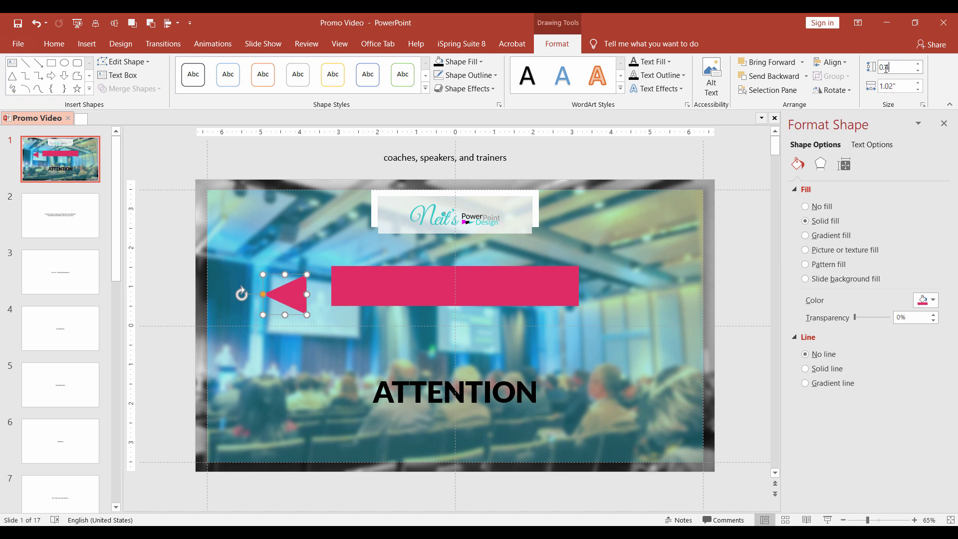
text(.42)
key(Return)
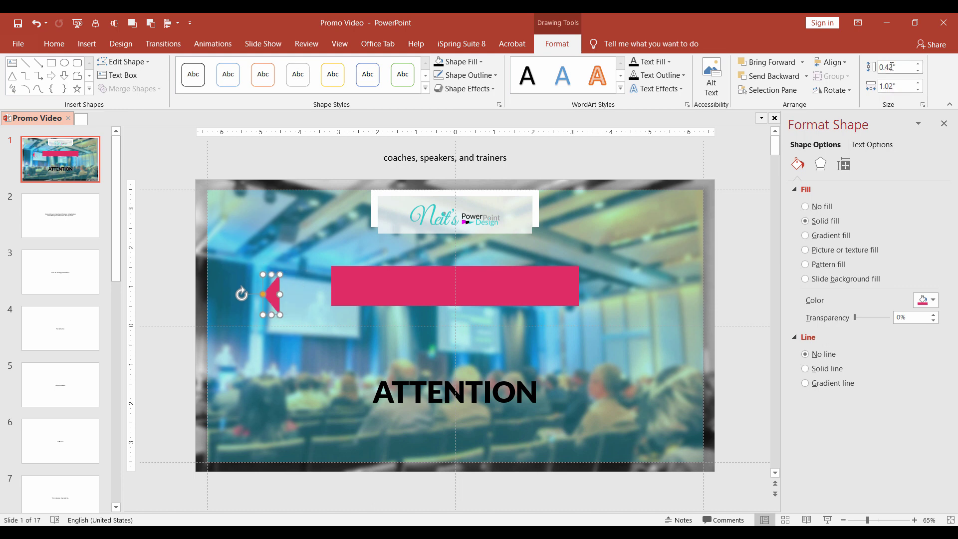
drag(270, 286, 321, 277)
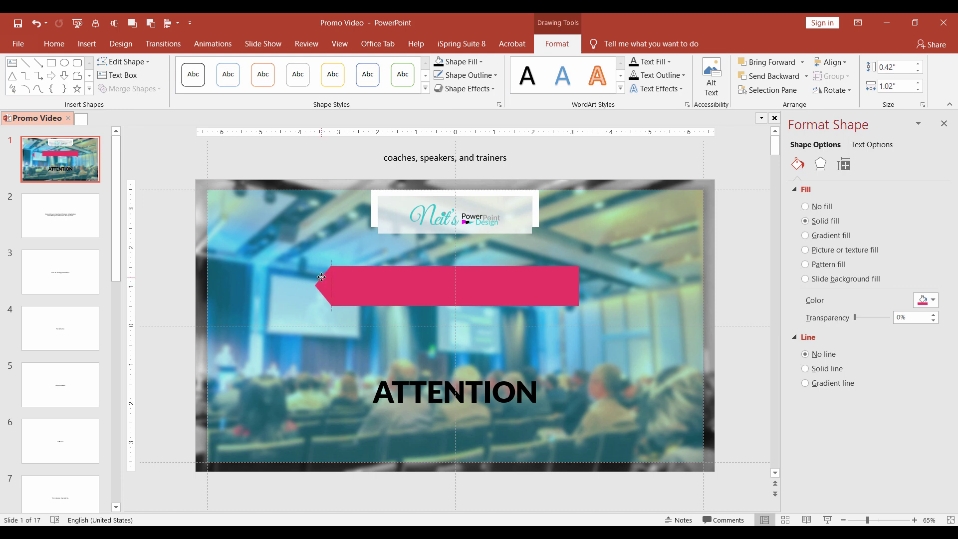
scroll(533, 368, up, 5)
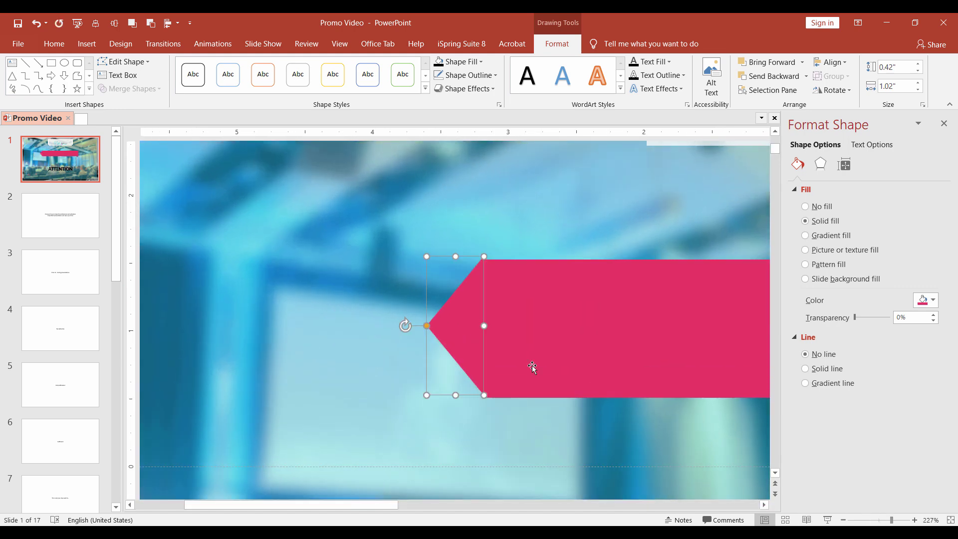
- Duplicate the triangle, flip it horizontally, and fit it against the banner's right end
key(ctrl+d)
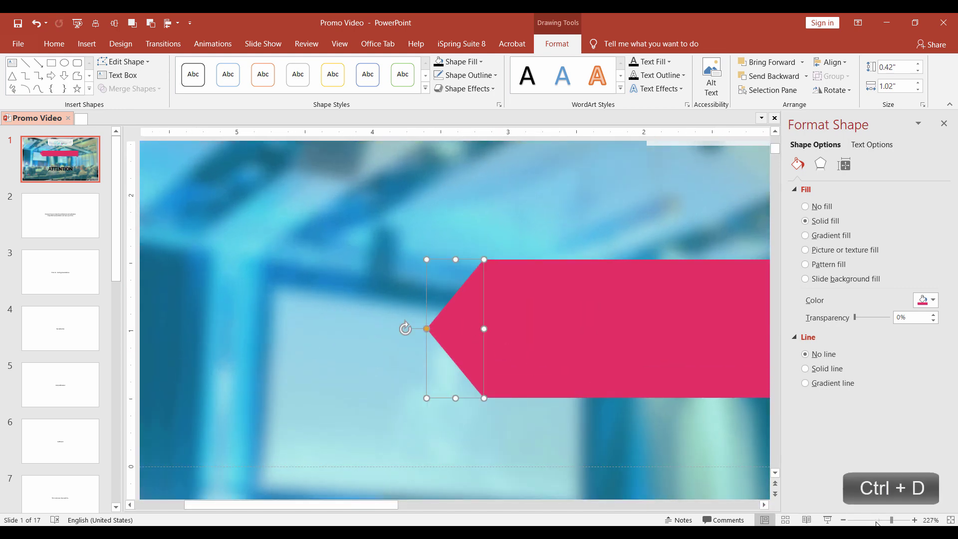
drag(892, 520, 873, 520)
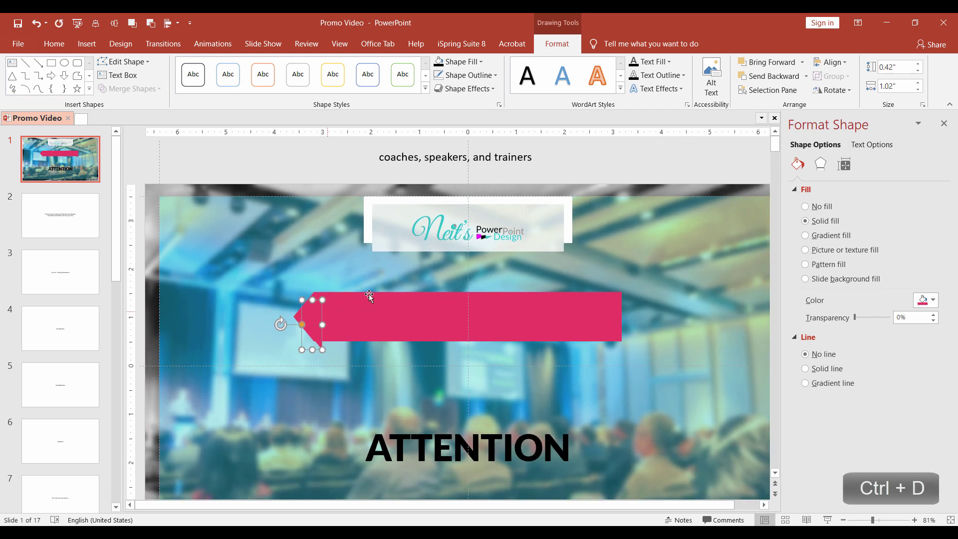
click(831, 90)
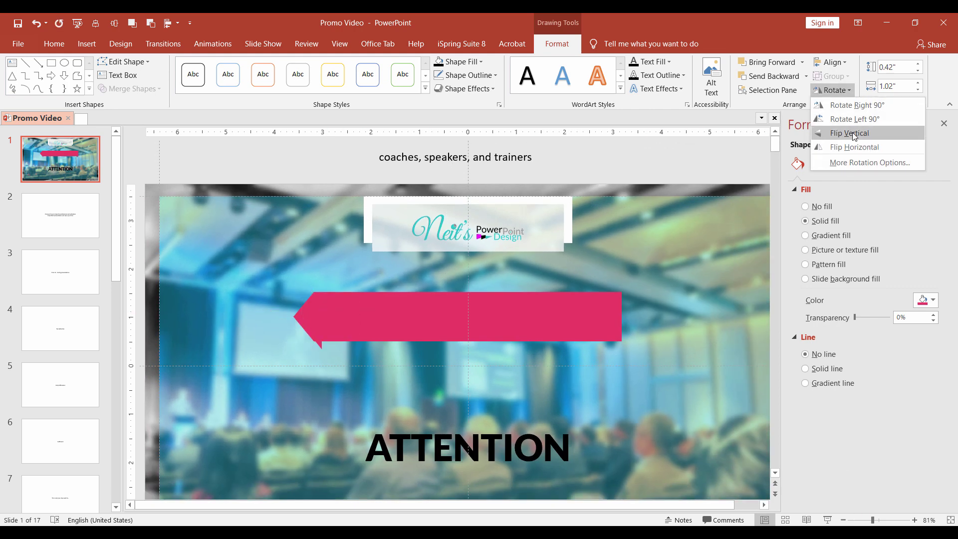
click(854, 147)
drag(310, 338, 629, 328)
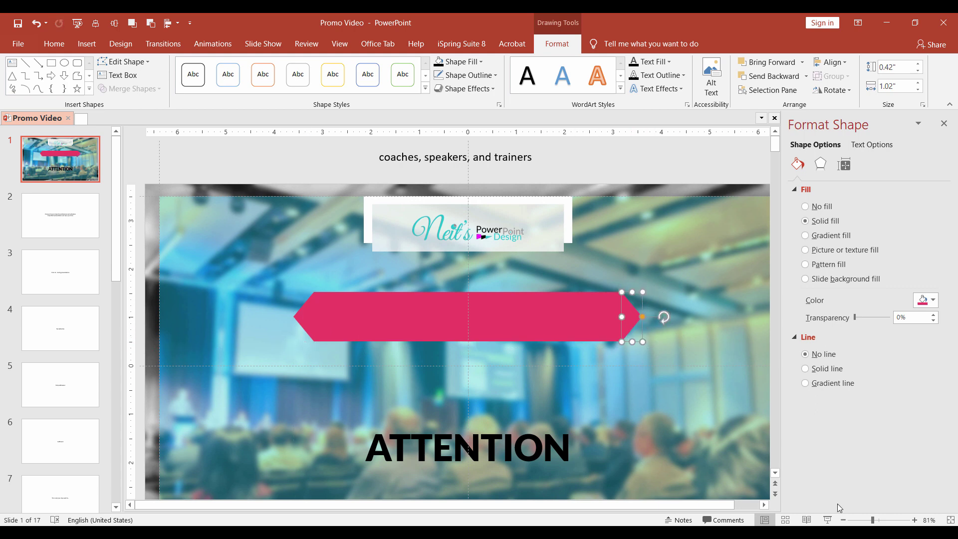
scroll(623, 320, up, 5)
drag(442, 308, 445, 310)
click(875, 520)
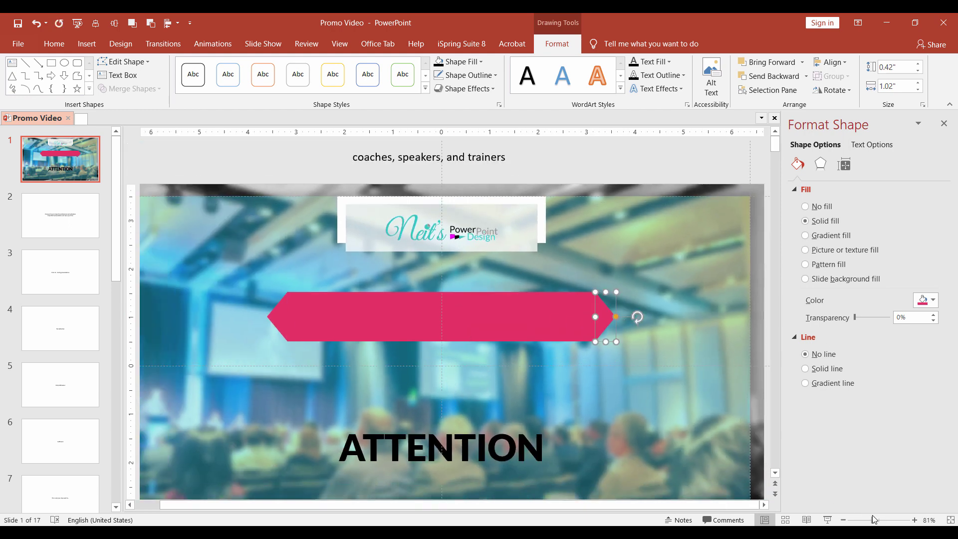
click(871, 520)
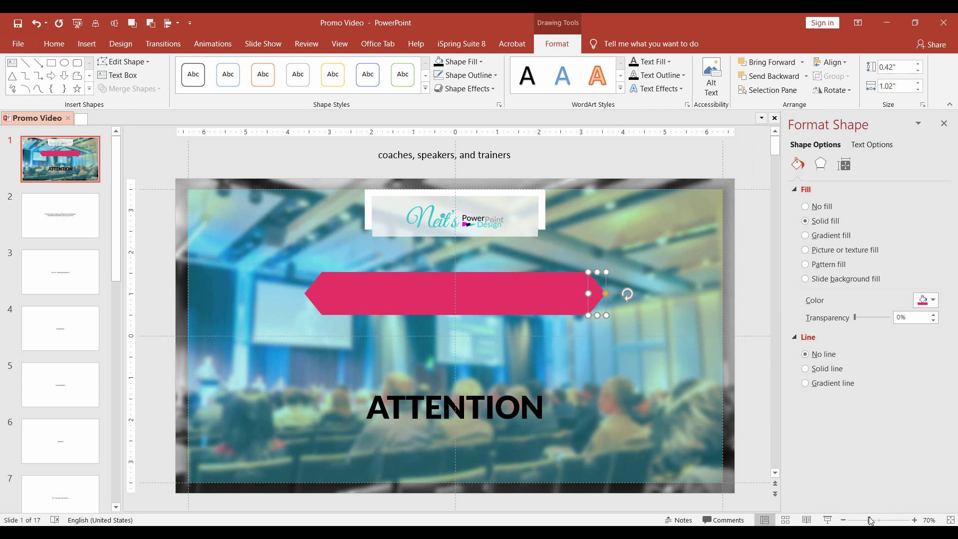
- Move a copy of the left end triangle out to the left and fill it black
click(318, 299)
drag(319, 299, 250, 305)
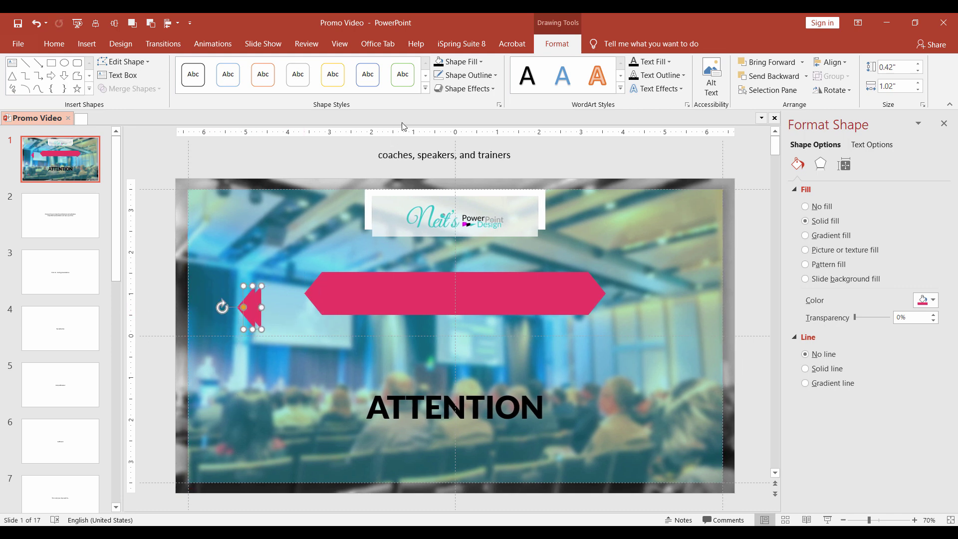
click(439, 62)
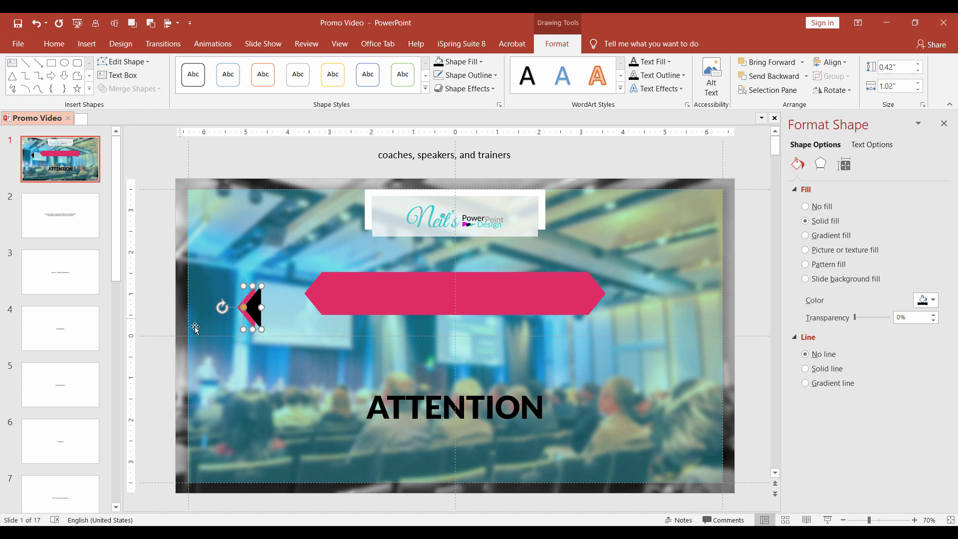
- Subtract the black triangle from the pink one to form a chevron, then place two chevrons beside the banner
click(253, 307)
ctrl+click(240, 307)
ctrl+click(257, 298)
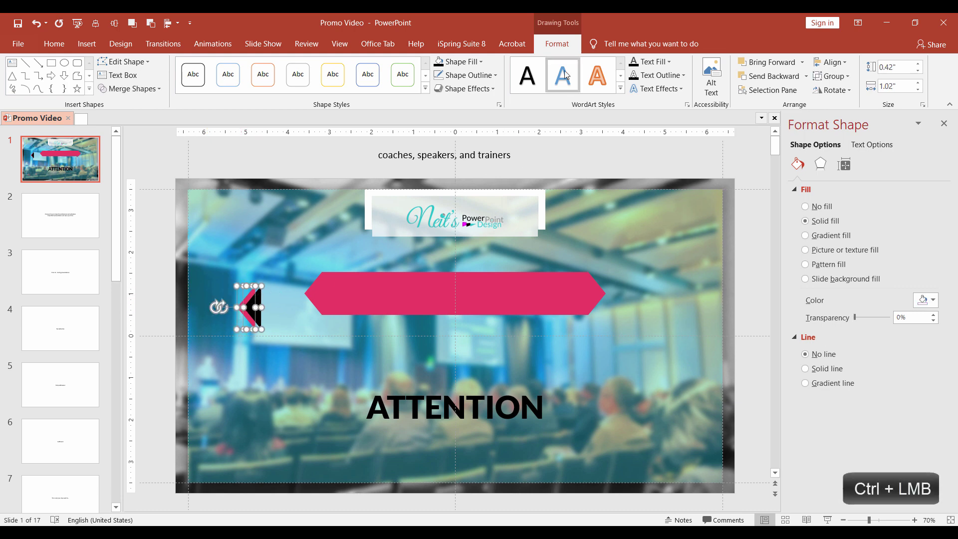
click(131, 88)
click(129, 145)
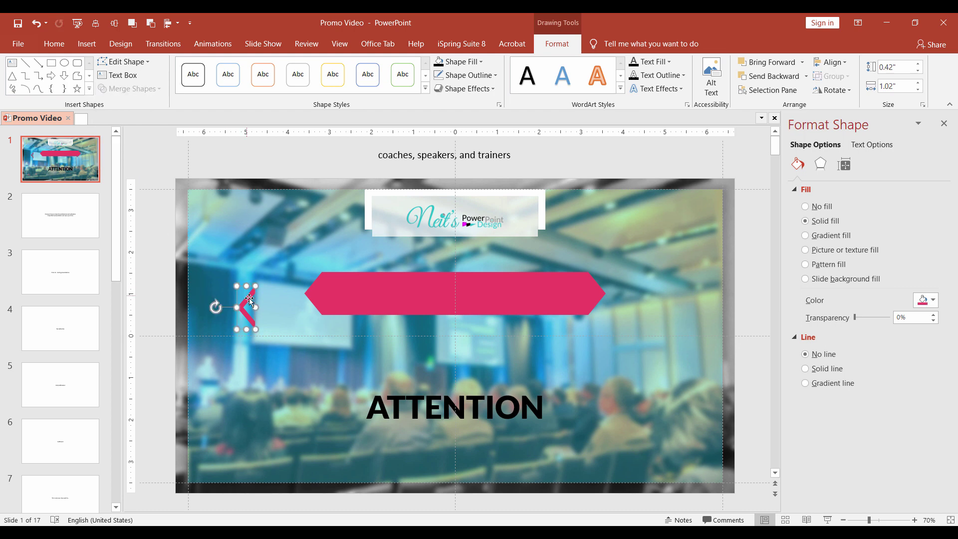
drag(308, 285, 301, 285)
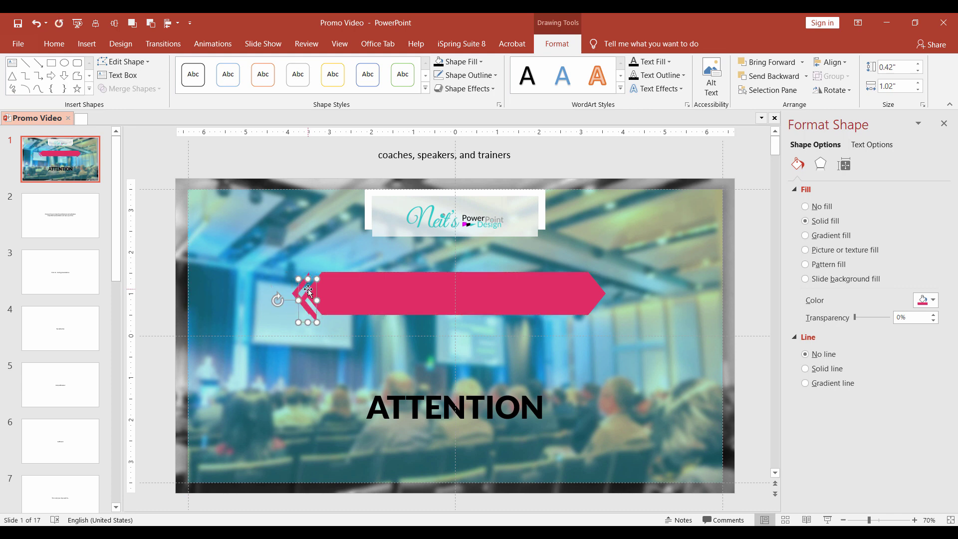
ctrl+drag(301, 285, 288, 284)
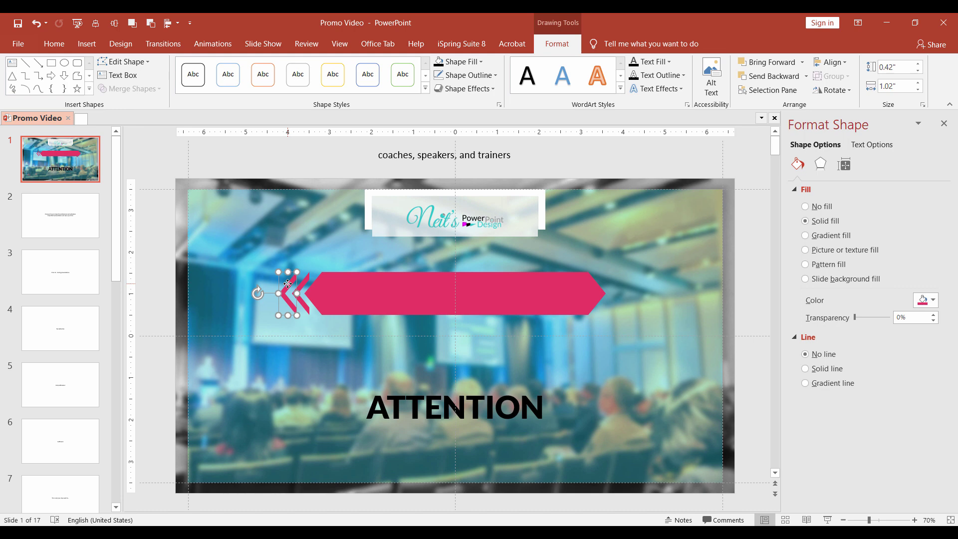
- Group the two chevrons, duplicate them, flip the copy, and place it at the banner's right end
shift+click(306, 289)
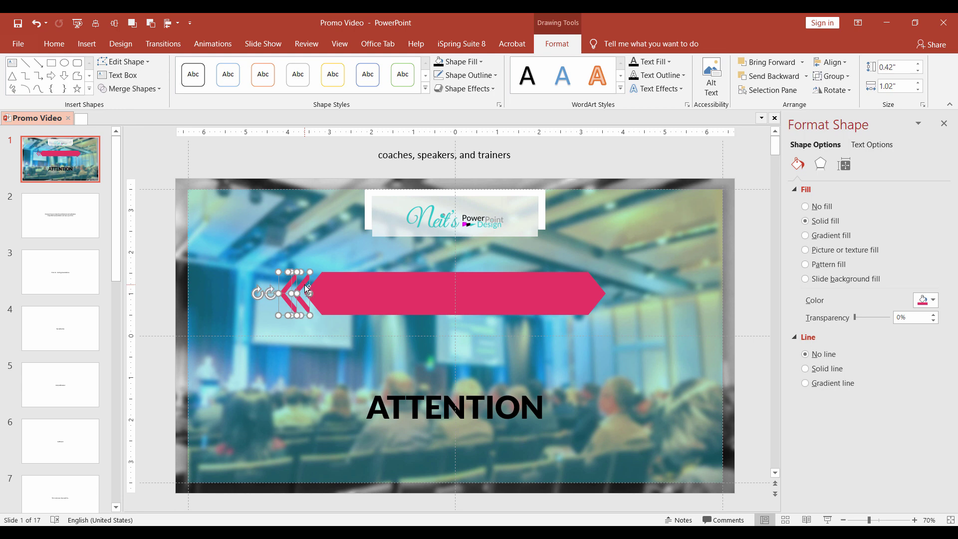
key(ctrl+g)
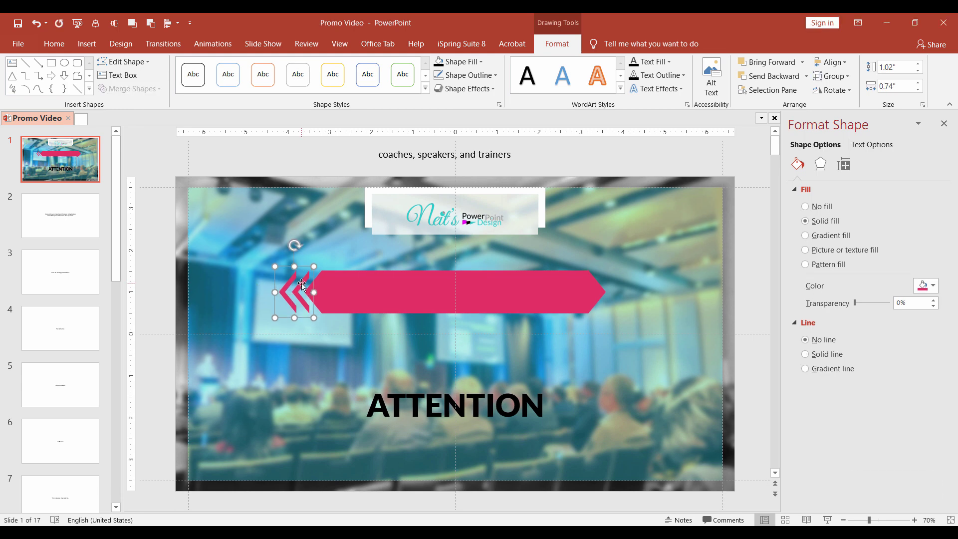
key(ctrl+d)
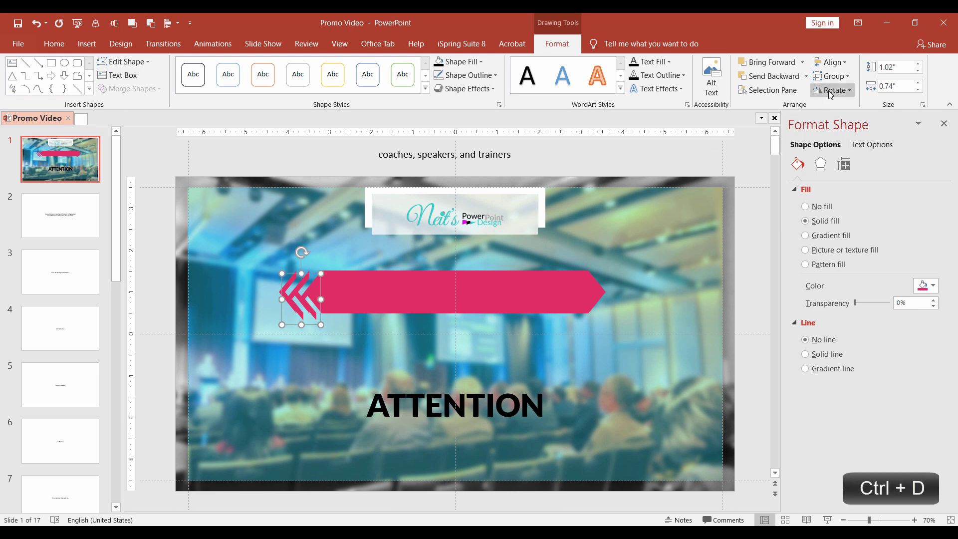
click(831, 91)
click(858, 144)
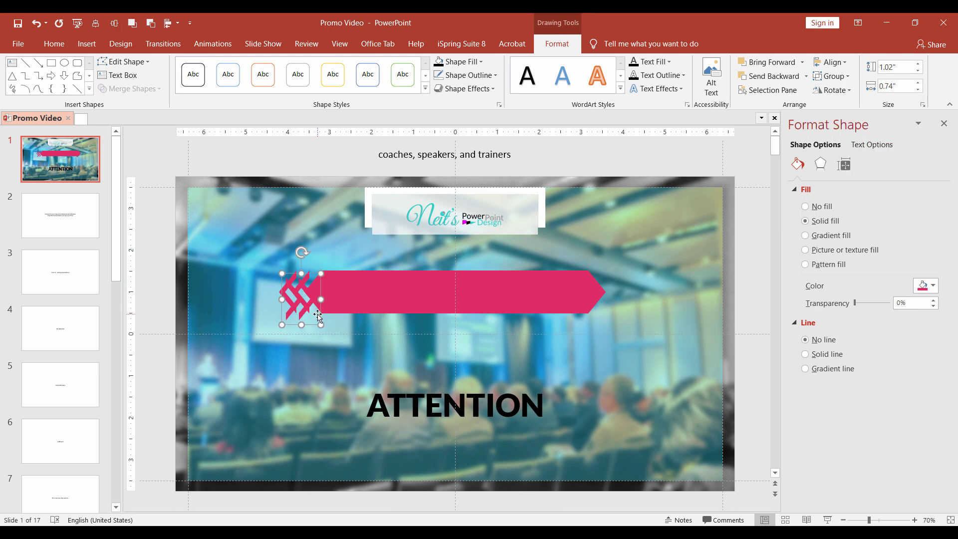
drag(319, 315, 626, 295)
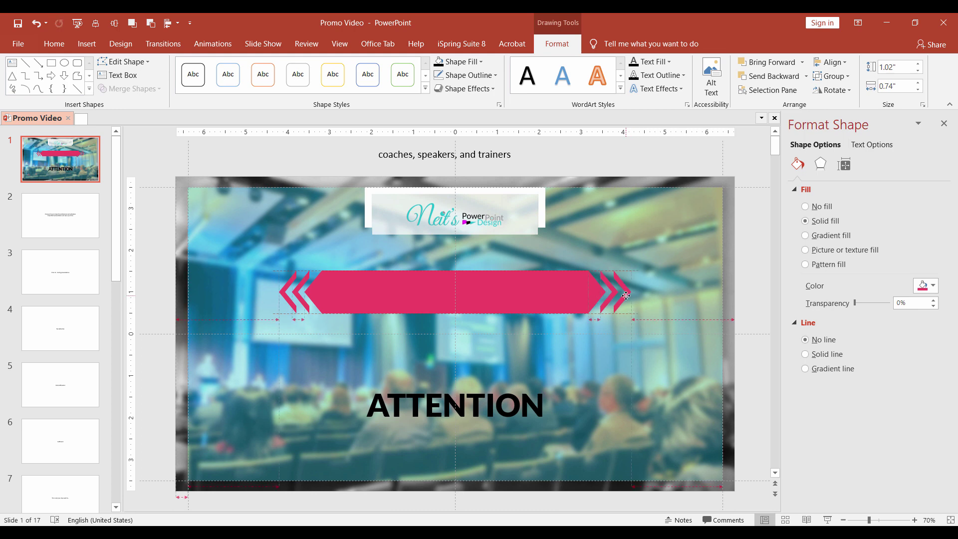
drag(625, 295, 625, 295)
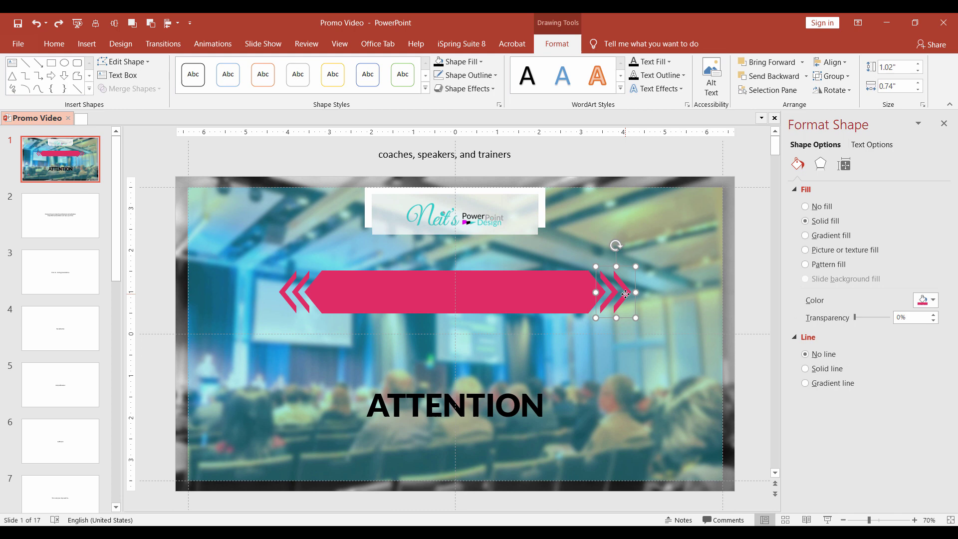
- Ungroup the chevrons and set the outer left and right chevrons to 50% transparency
shift+click(295, 291)
key(ctrl+shift+g)
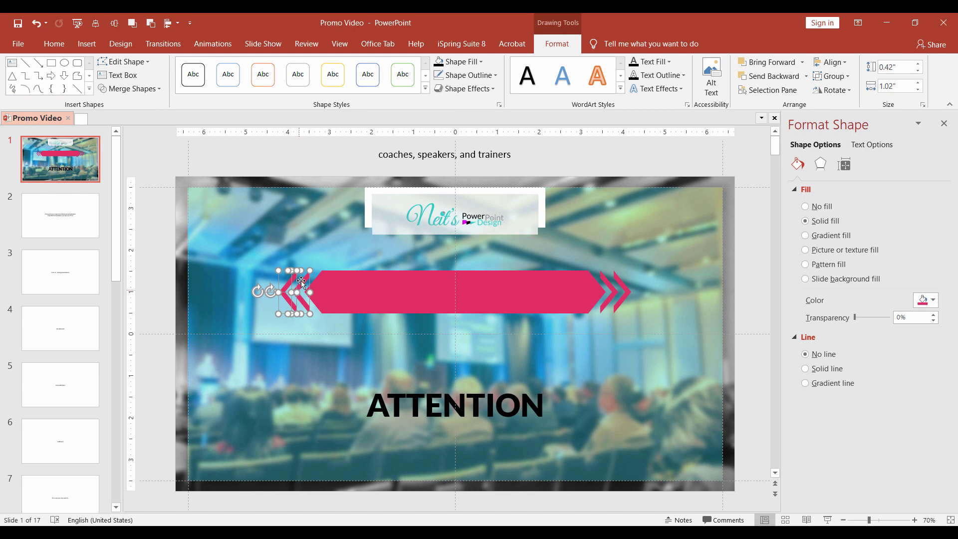
click(339, 291)
click(300, 291)
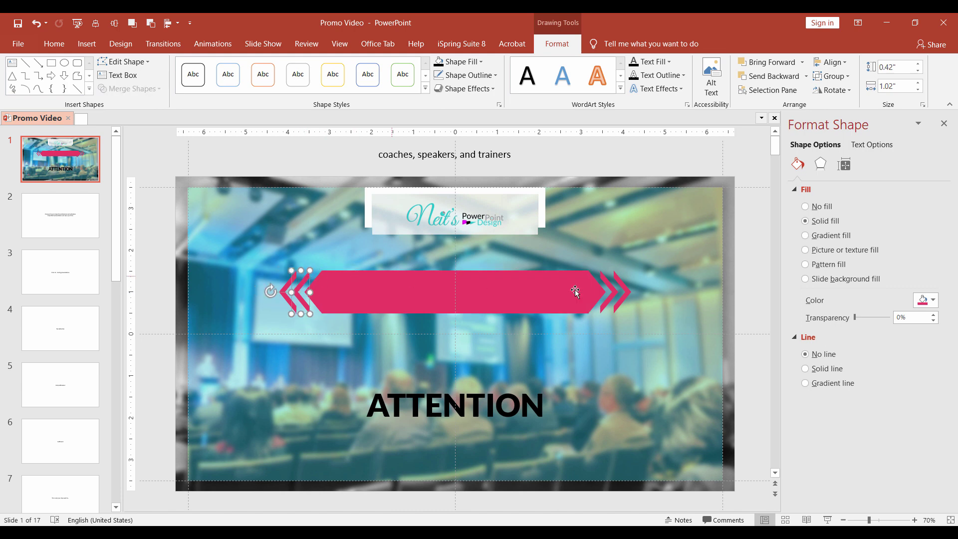
shift+click(612, 294)
drag(898, 320, 891, 322)
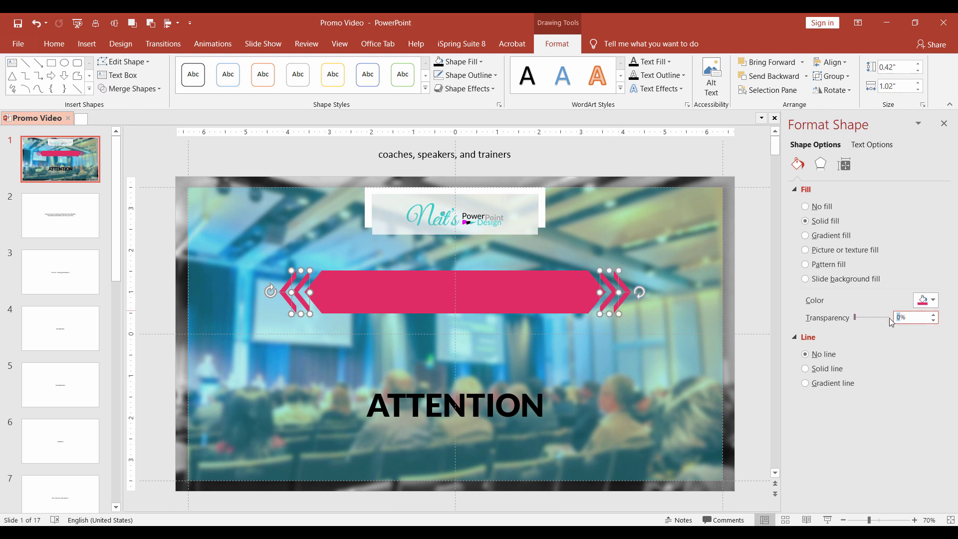
click(626, 293)
shift+click(286, 293)
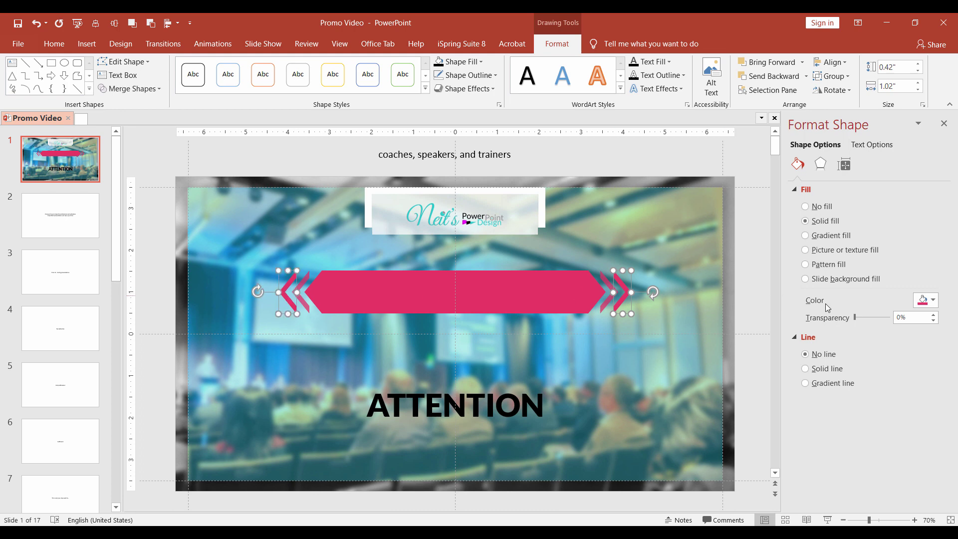
click(896, 317)
text(5)
key(Return)
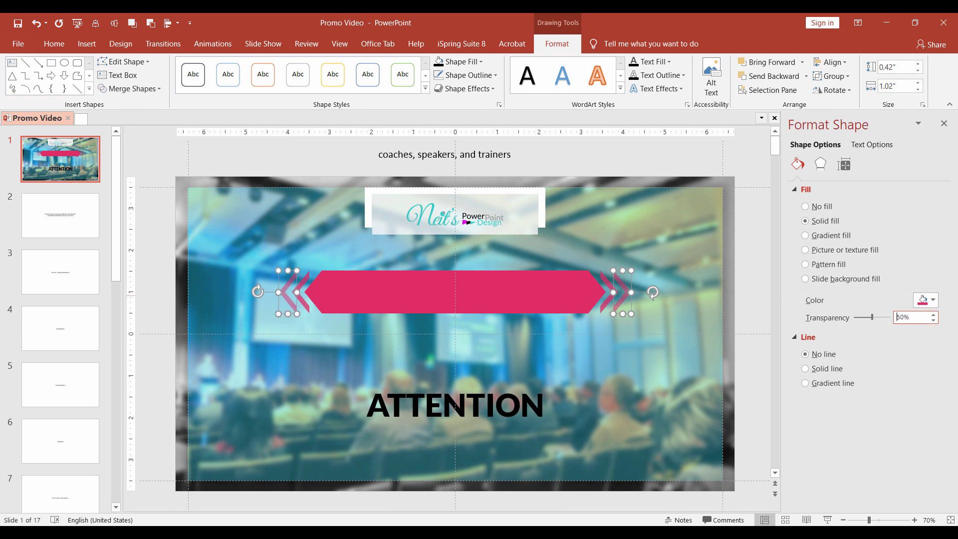
- Move the ATTENTION text up and centre it on the pink banner
click(532, 381)
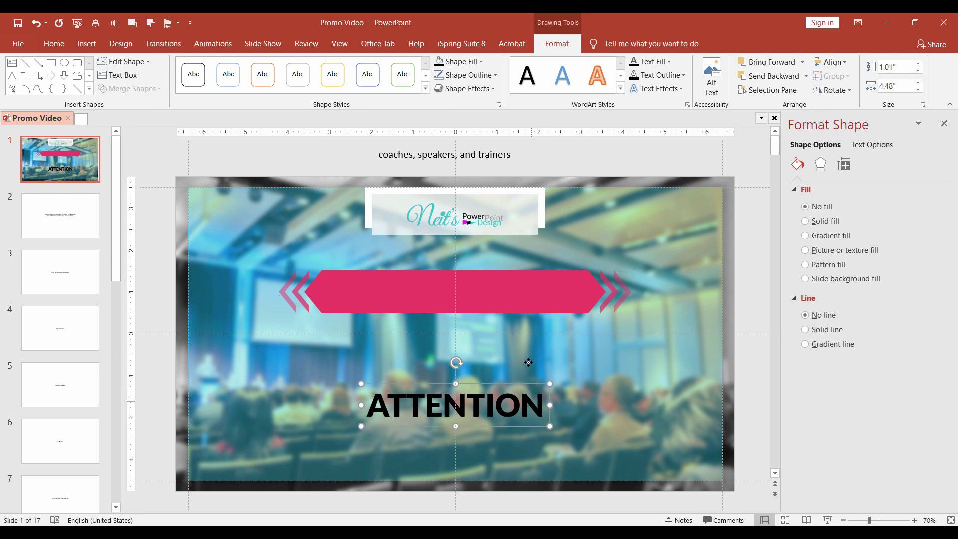
drag(532, 380, 532, 273)
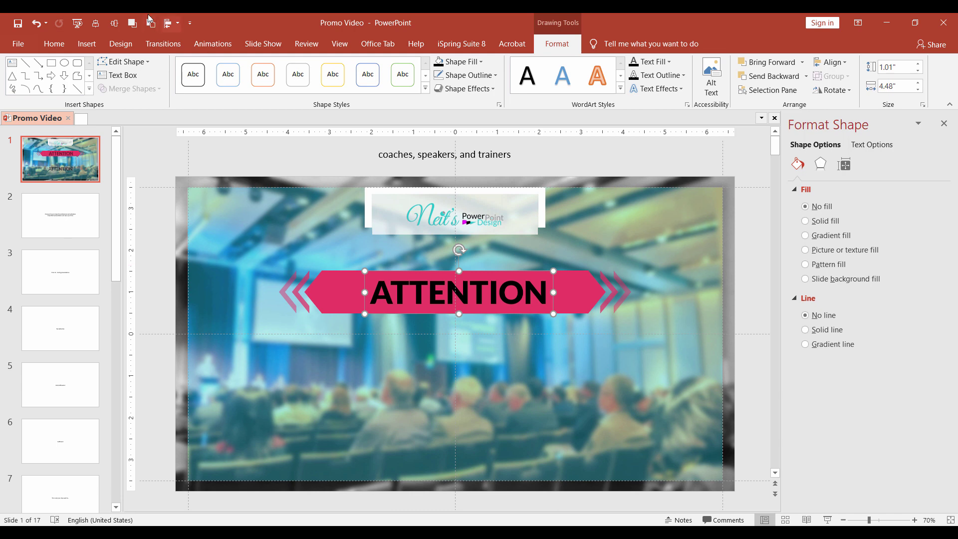
key(Left)
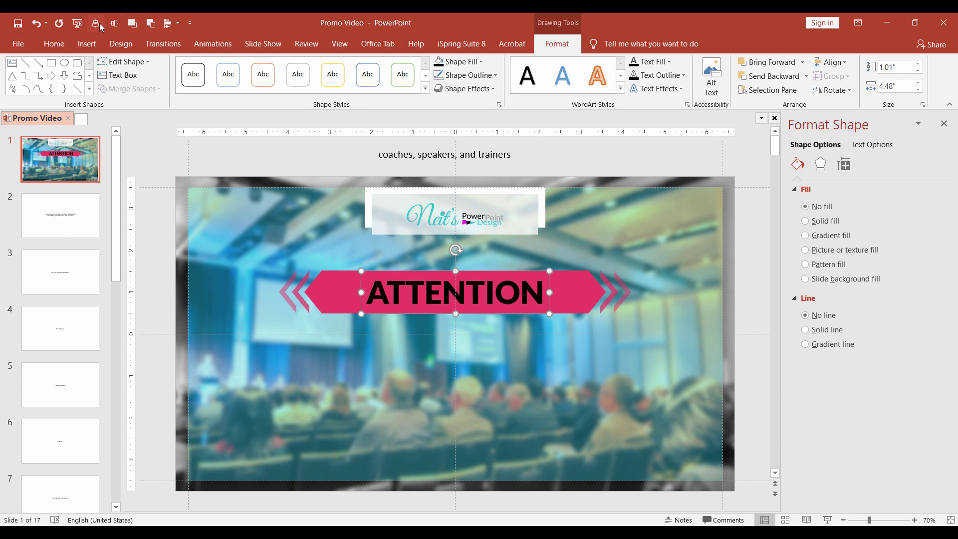
- Subtract the ATTENTION letters from the banner with Merge Shapes
click(336, 289)
shift+click(397, 299)
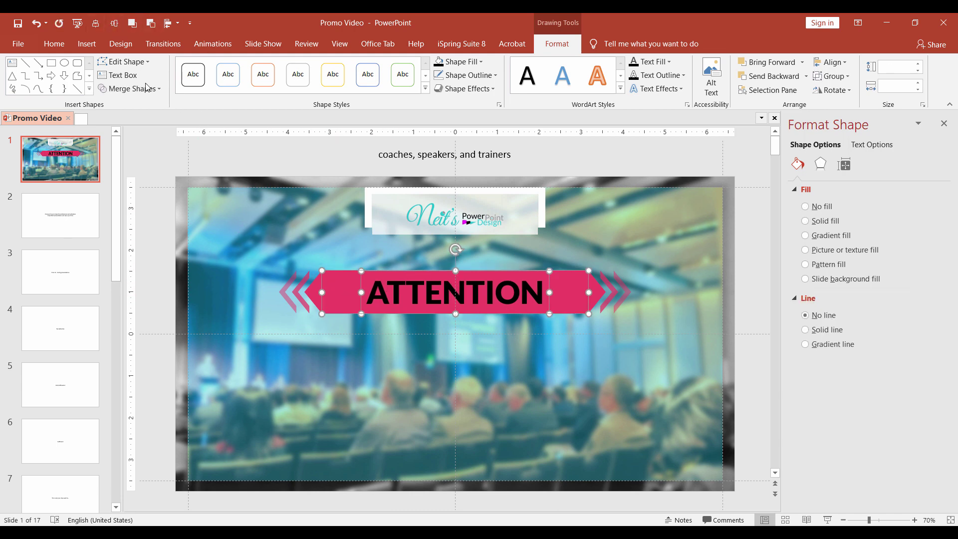
click(129, 89)
click(145, 158)
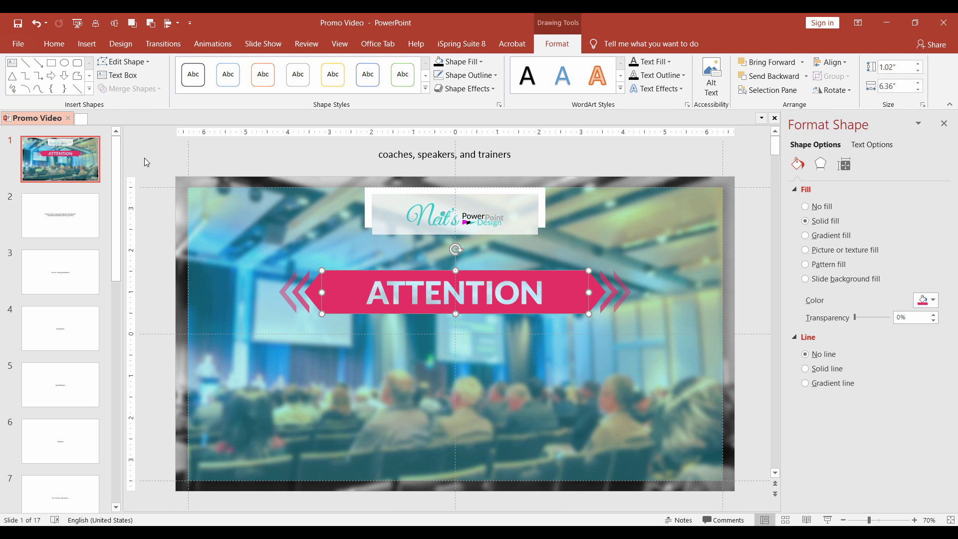
- Draw a rectangle covering the cut-out ATTENTION letters
click(145, 158)
click(88, 44)
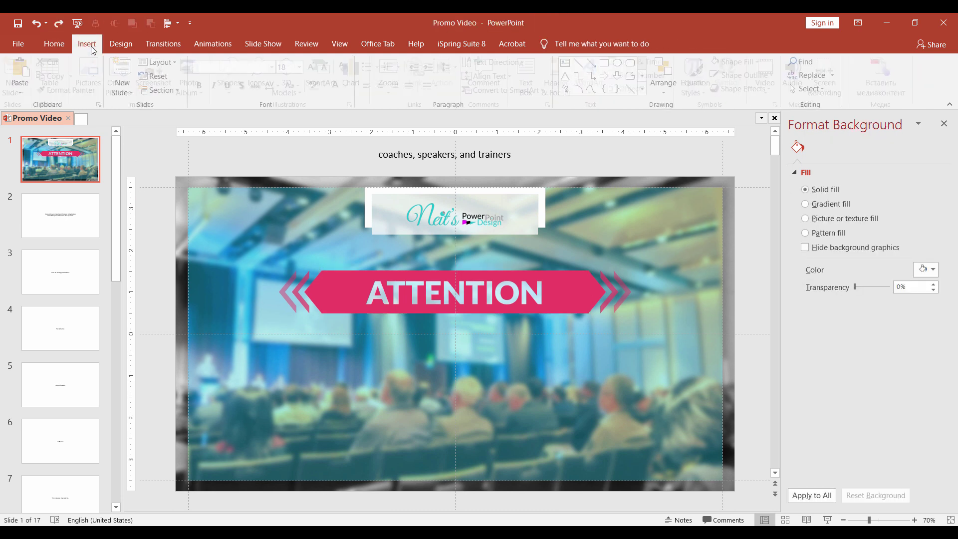
click(234, 74)
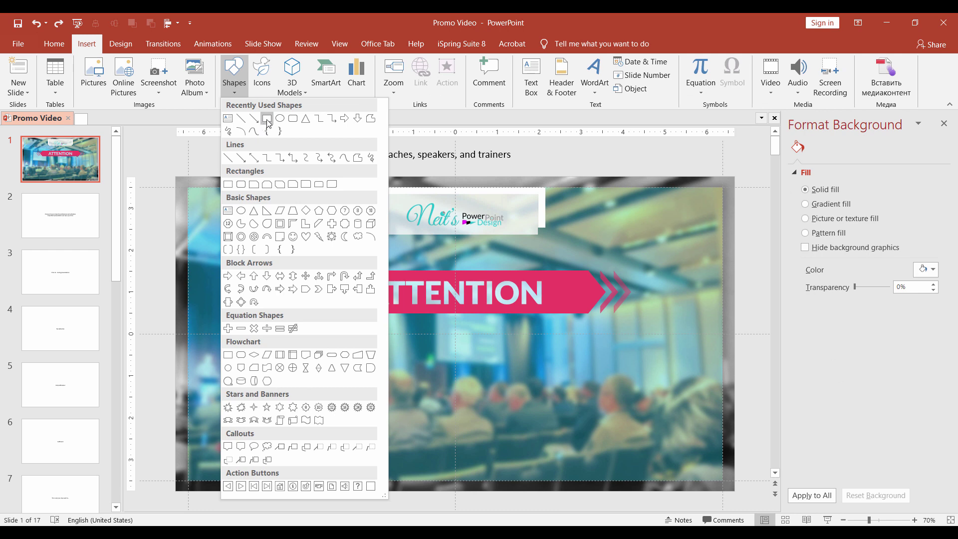
click(266, 124)
drag(359, 279, 555, 309)
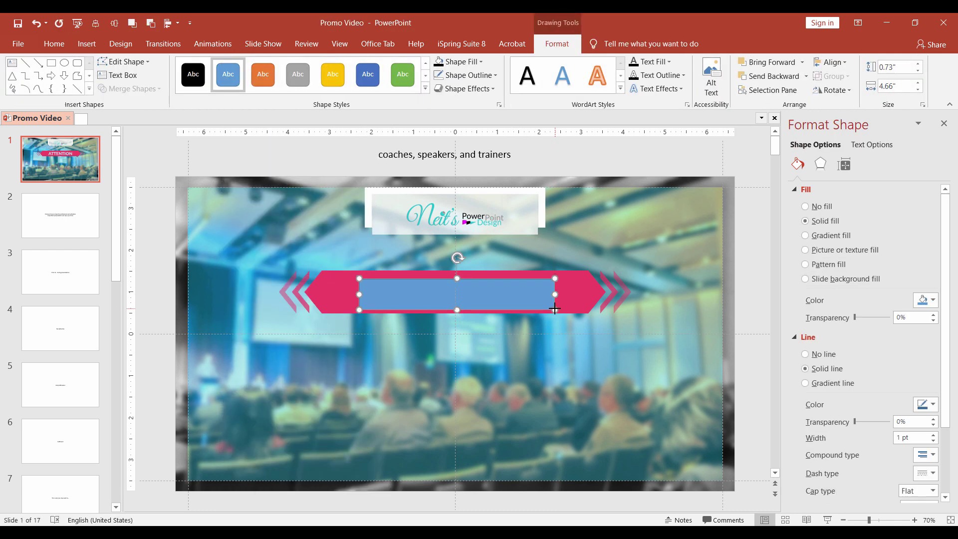
- Make it borderless white at 35% transparency and send it behind the banner
click(805, 354)
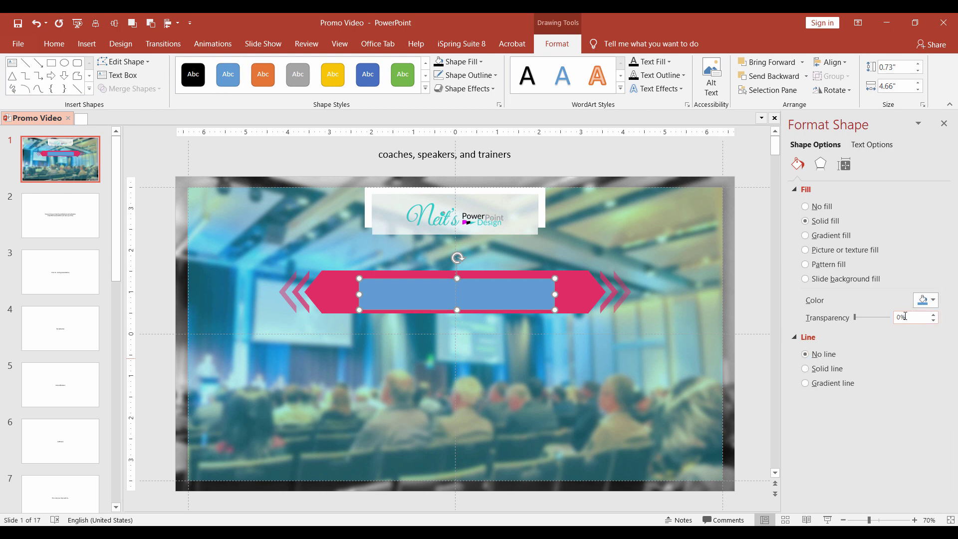
click(926, 300)
click(865, 325)
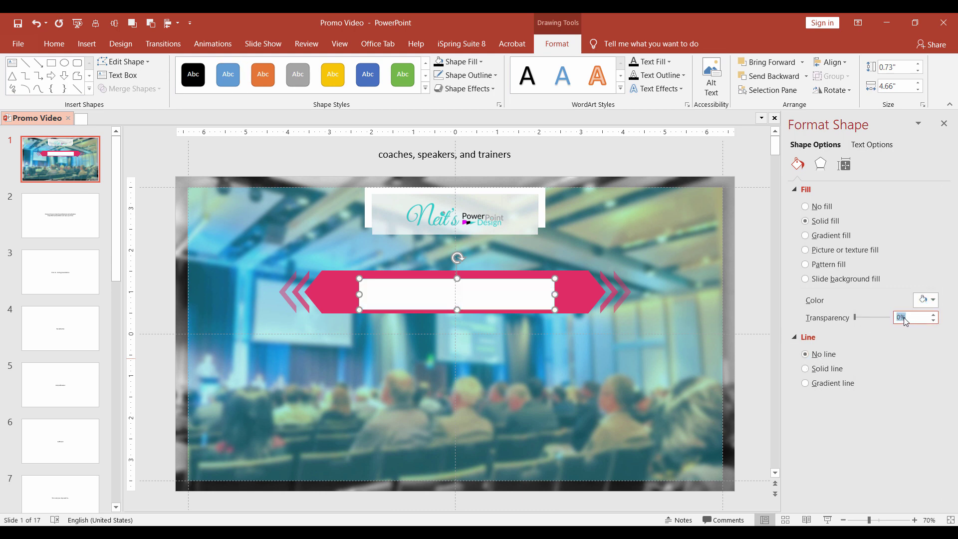
text(35)
key(Return)
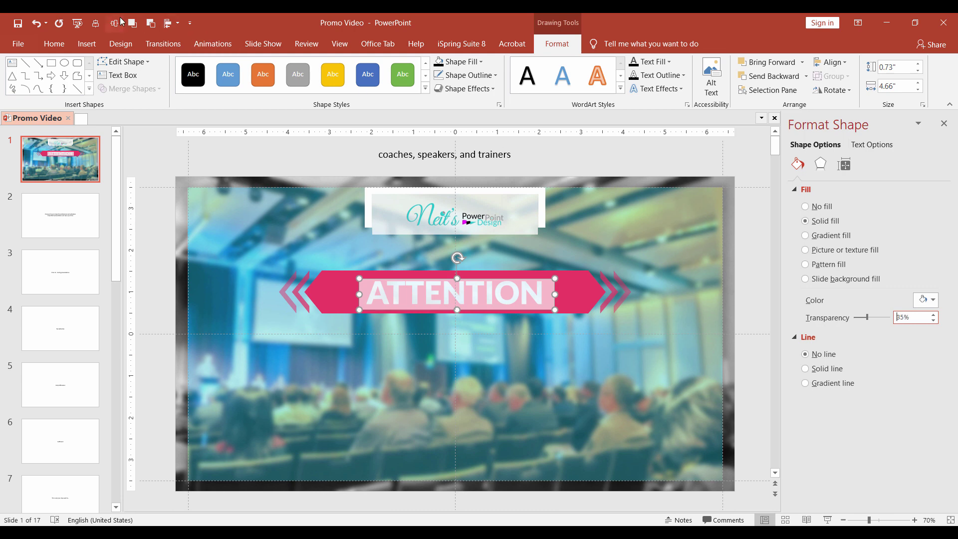
click(151, 23)
click(150, 207)
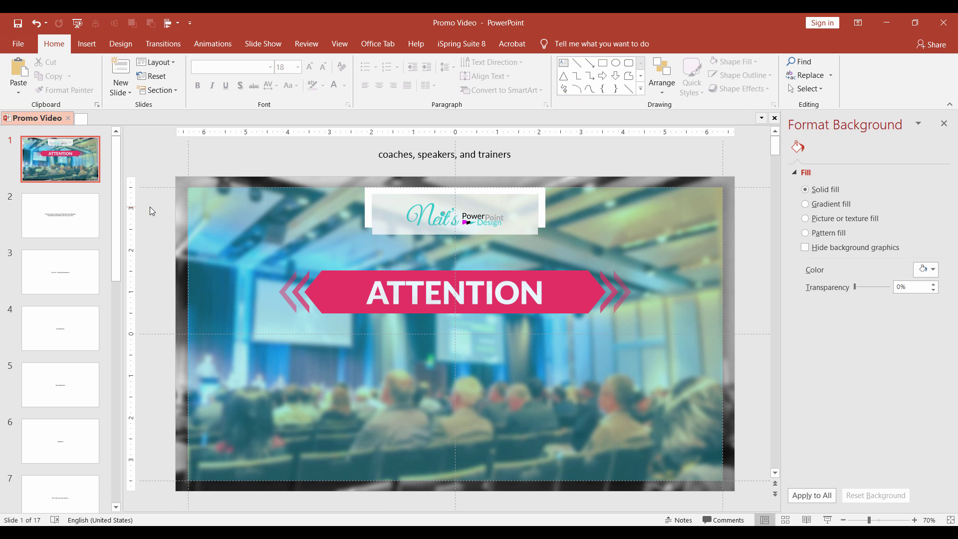
- Draw a wide borderless white rectangle across the lower slide
click(89, 44)
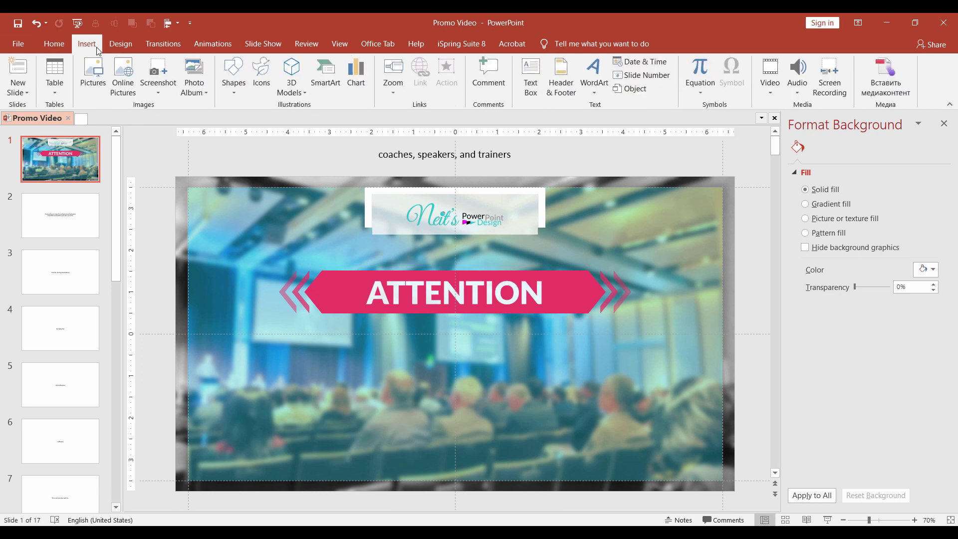
click(234, 80)
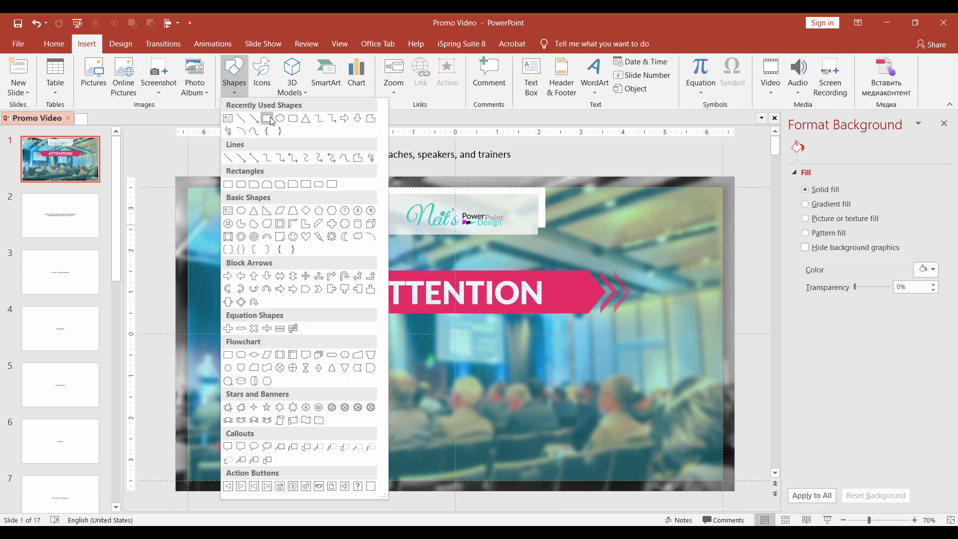
click(268, 119)
mouse_move(174, 344)
mouse_down()
mouse_move(622, 423)
mouse_move(734, 431)
mouse_up()
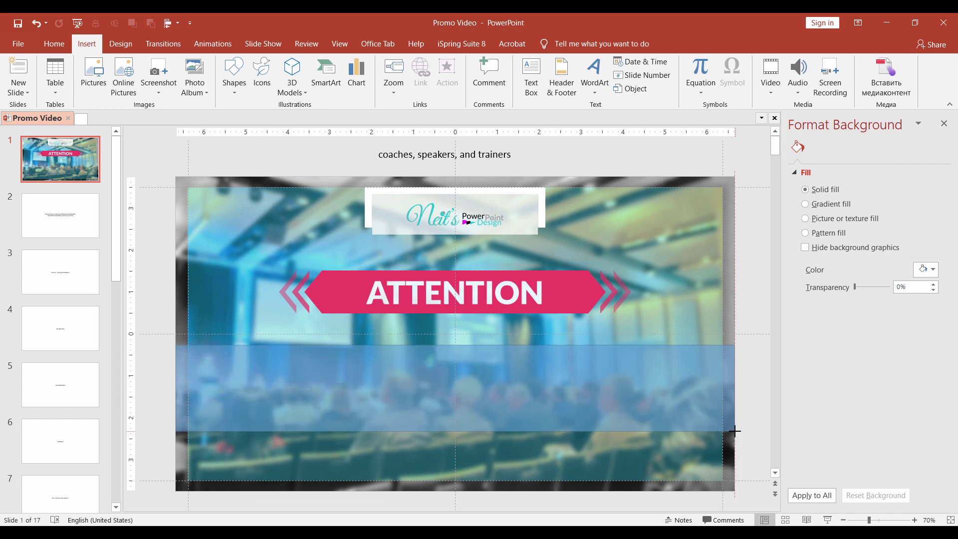
click(820, 353)
click(924, 303)
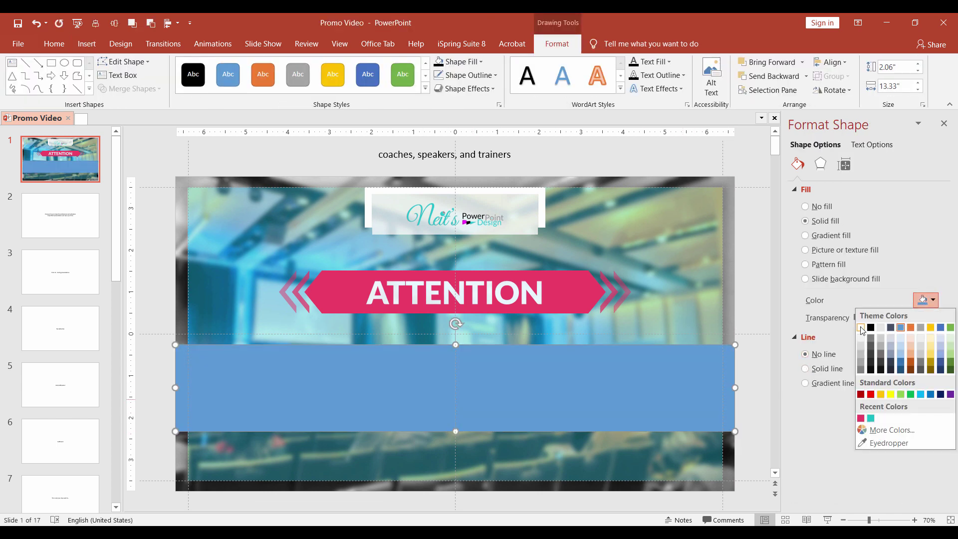
click(862, 329)
- Set the band's height to 1.87" and transparency to 13%, keeping it in front
click(880, 66)
key(BackSpace)
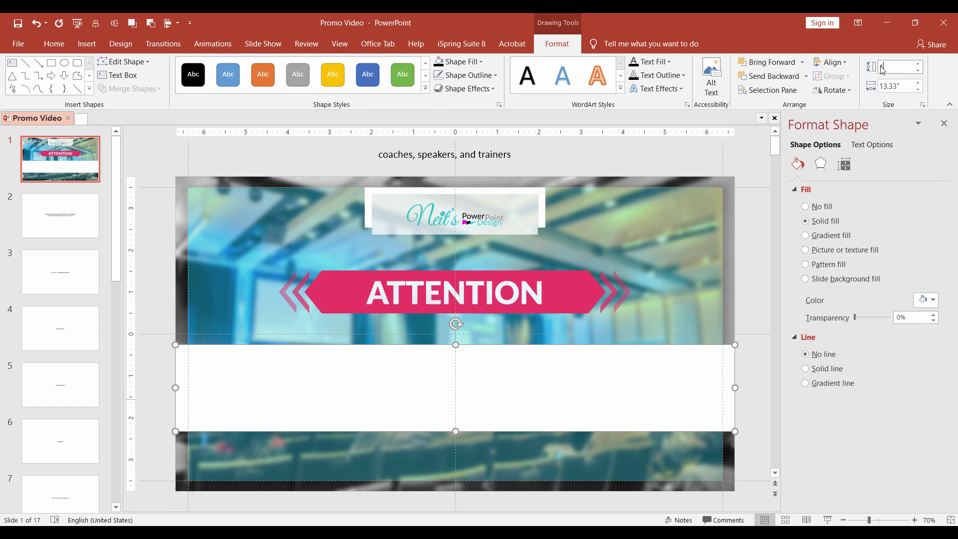
text(1.87)
key(Return)
double_click(897, 318)
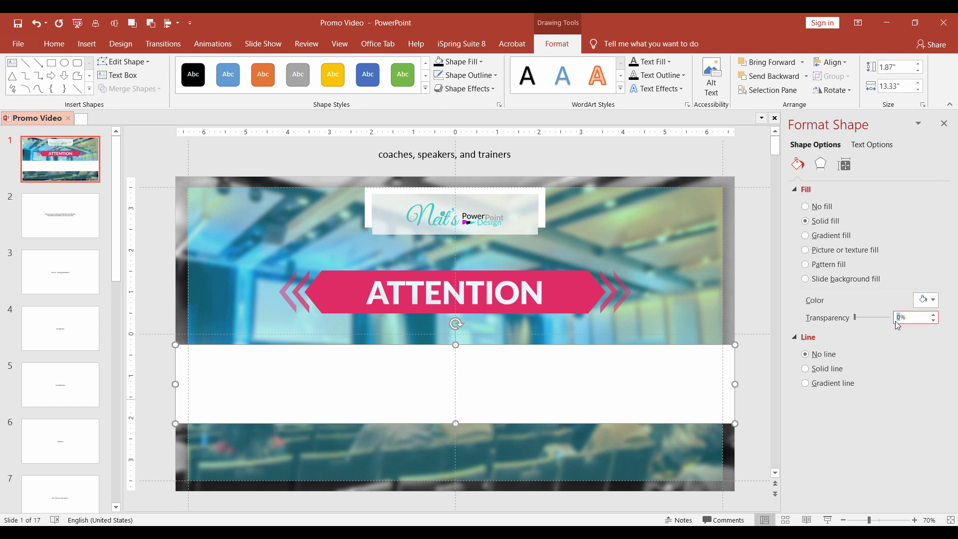
text(13)
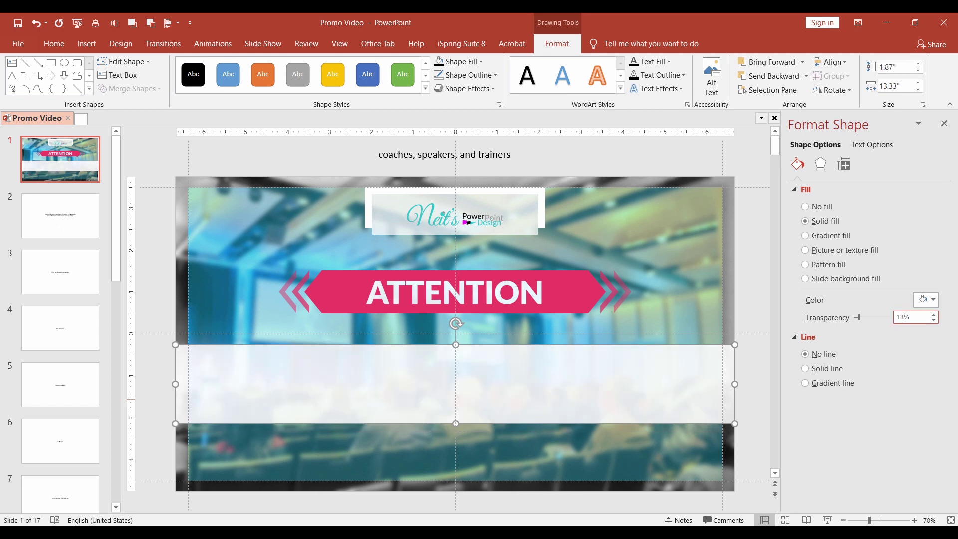
click(731, 383)
click(514, 376)
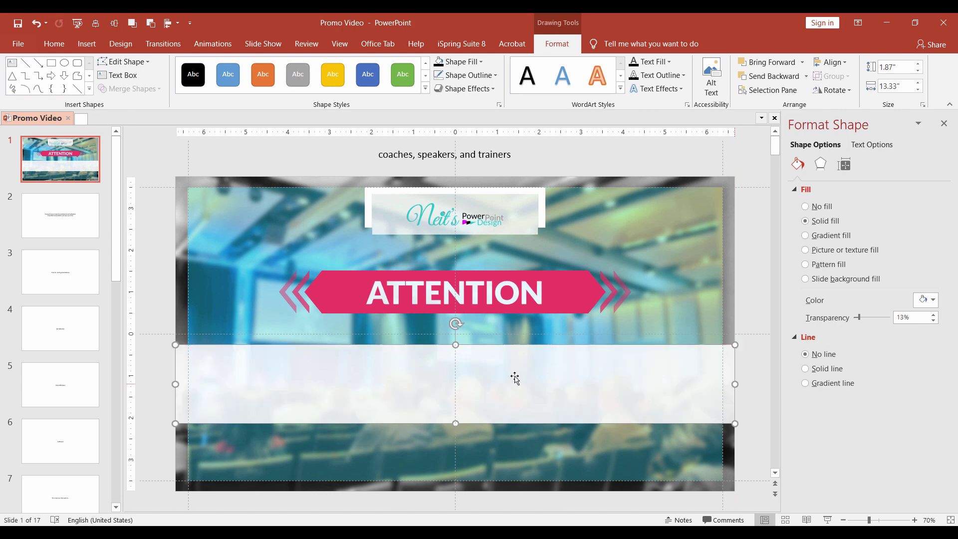
key(ctrl+shift+bracketleft)
key(ctrl+z)
click(174, 382)
- Draw a small triangle near the lower-right corner of the band
click(86, 44)
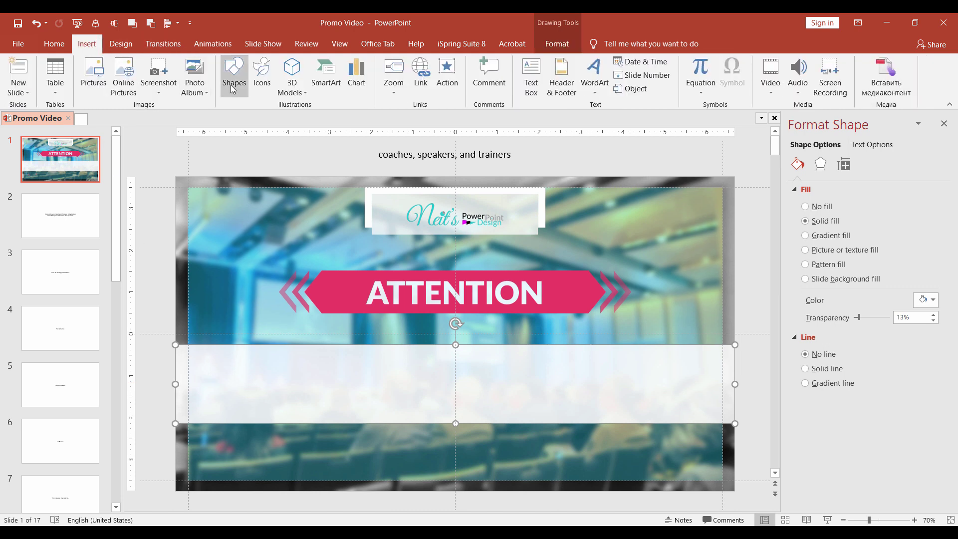
click(232, 89)
click(266, 210)
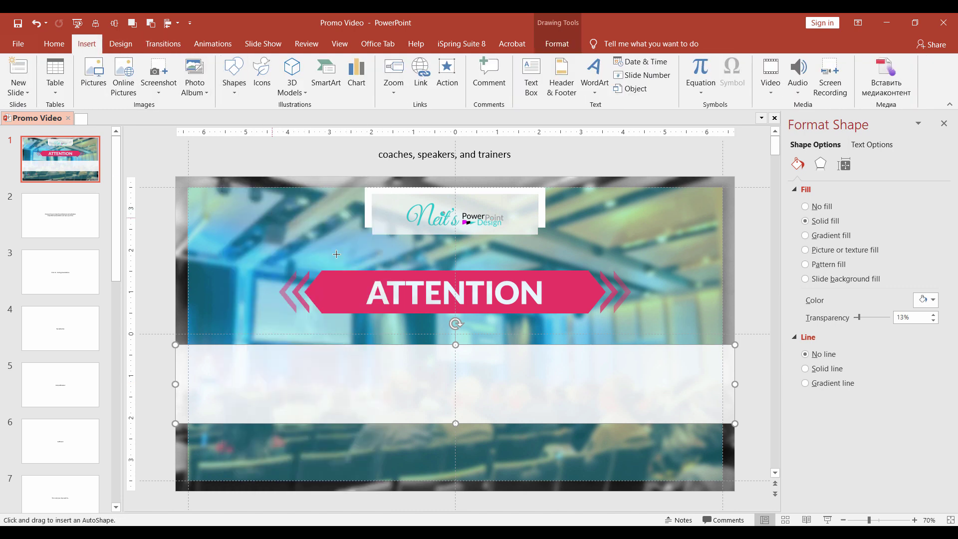
drag(723, 423, 735, 436)
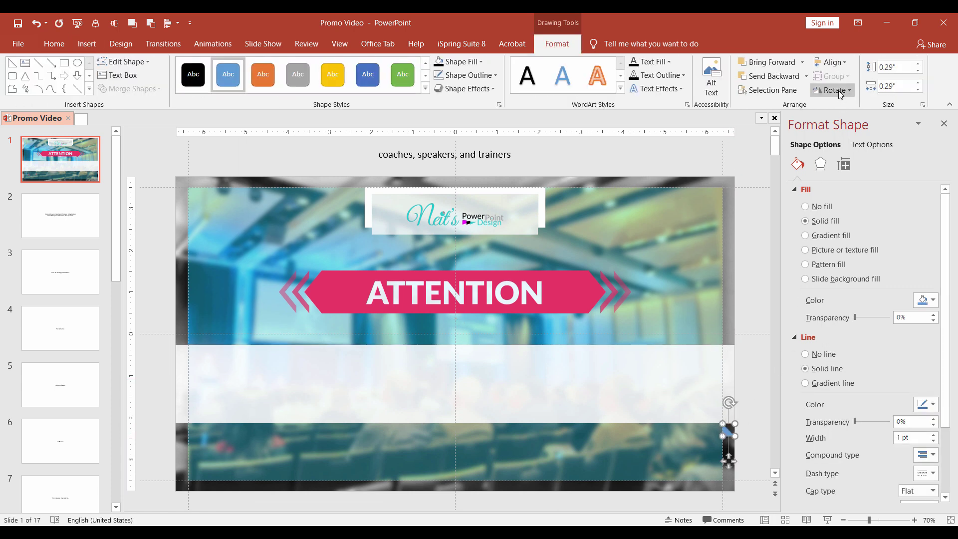
- Flip the triangle vertically, fill it white with no outline, and place it at the band's right end
click(831, 90)
click(843, 133)
click(920, 299)
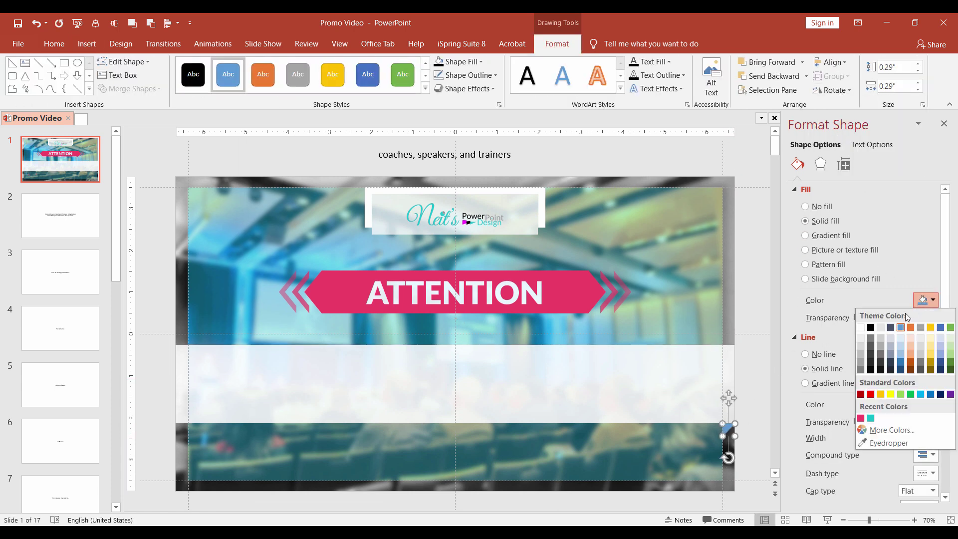
click(861, 326)
click(823, 354)
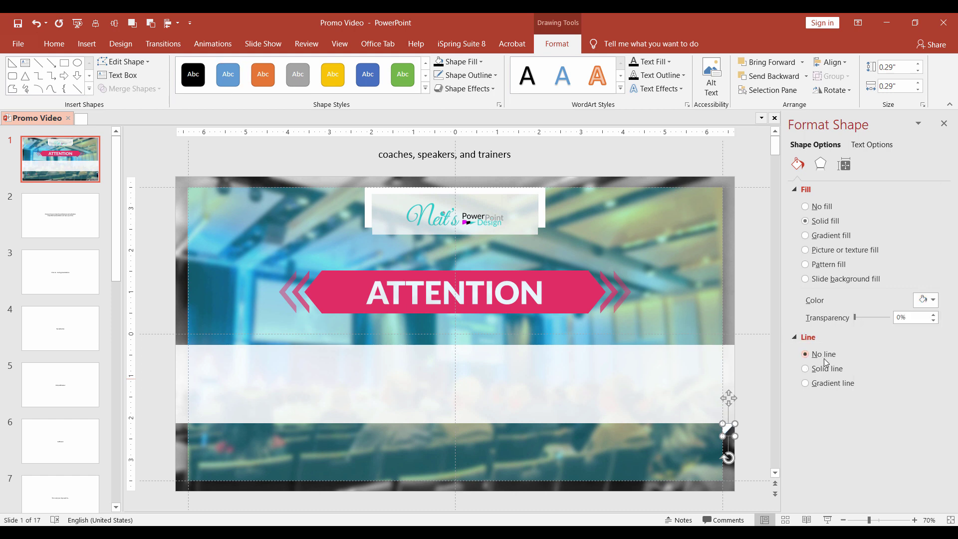
click(888, 519)
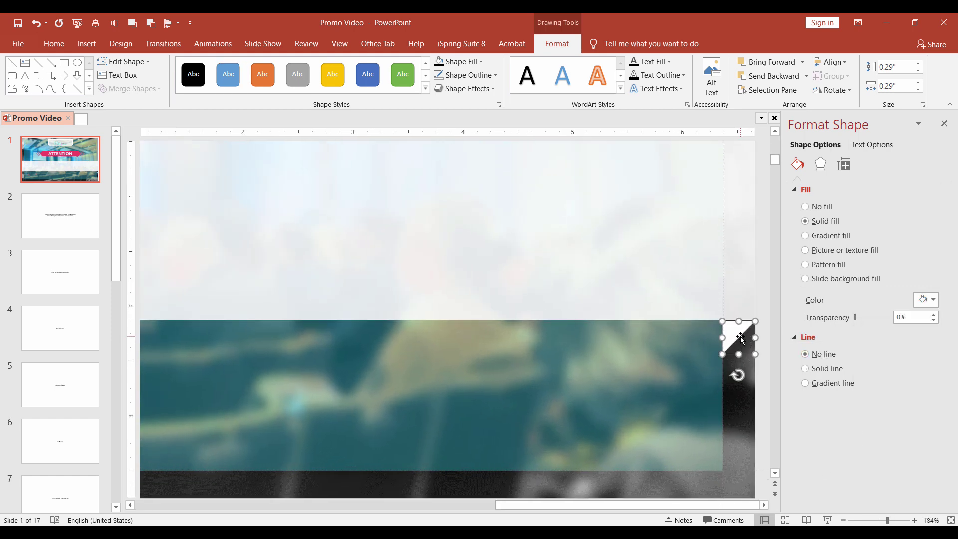
drag(738, 336, 738, 327)
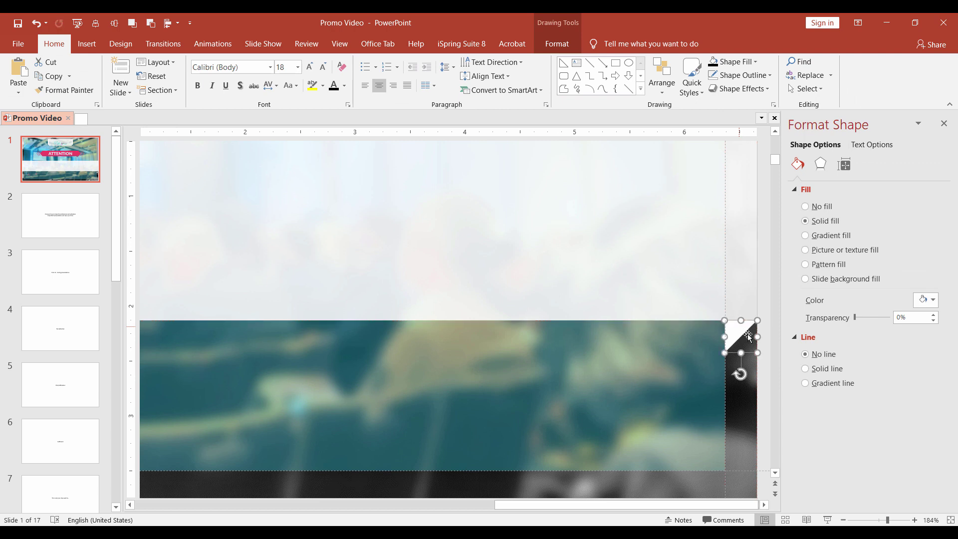
- Duplicate the triangle, rotate the copy 90° left, and move it to the band's left end
click(870, 520)
key(ctrl+d)
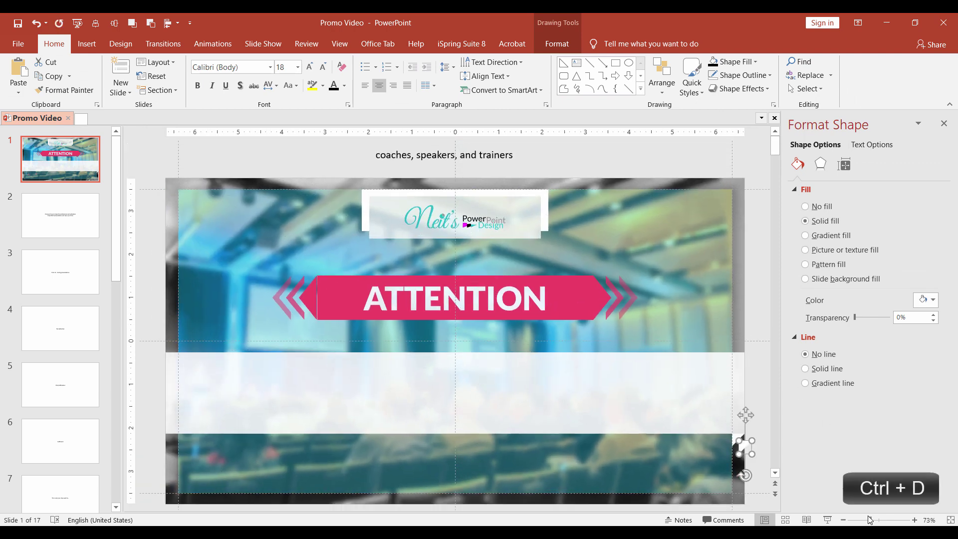
click(573, 45)
click(830, 90)
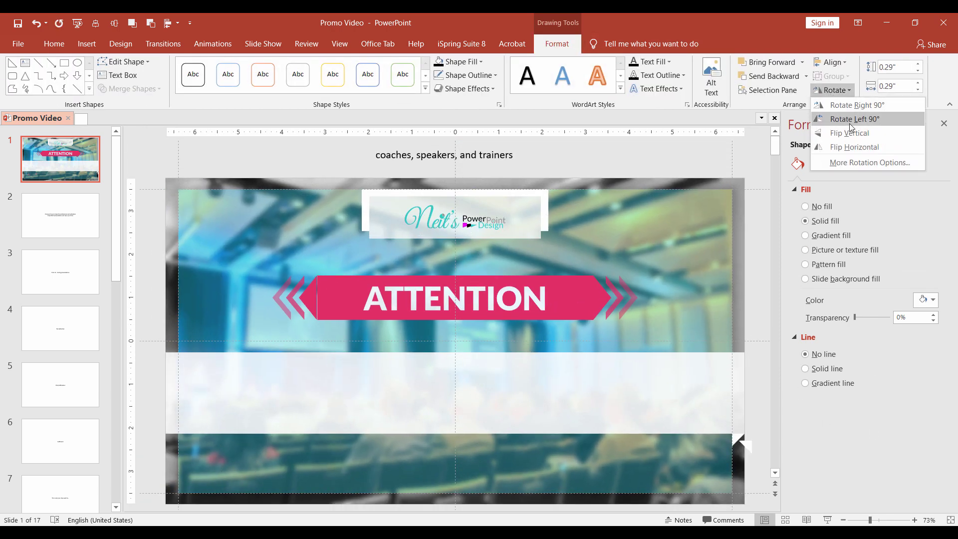
click(823, 113)
drag(746, 443, 175, 436)
click(883, 520)
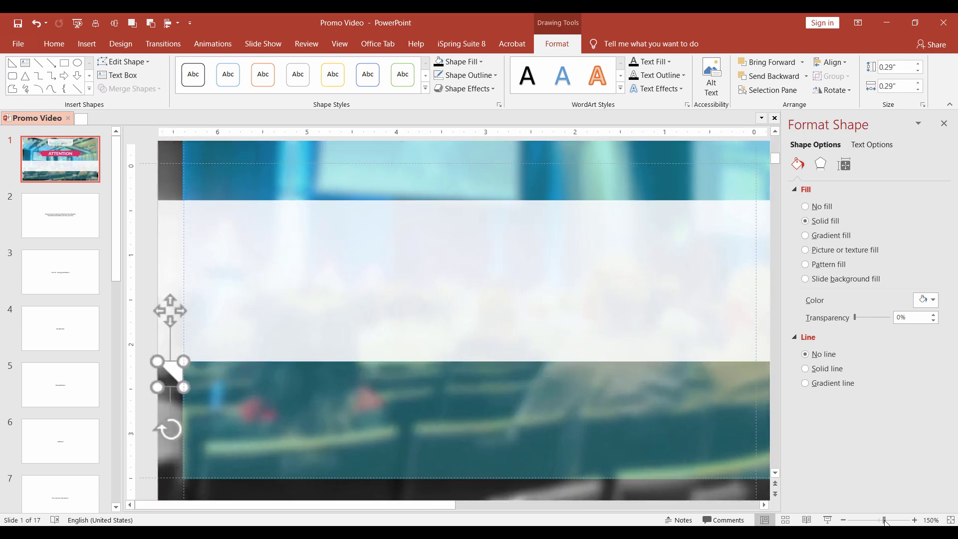
click(324, 431)
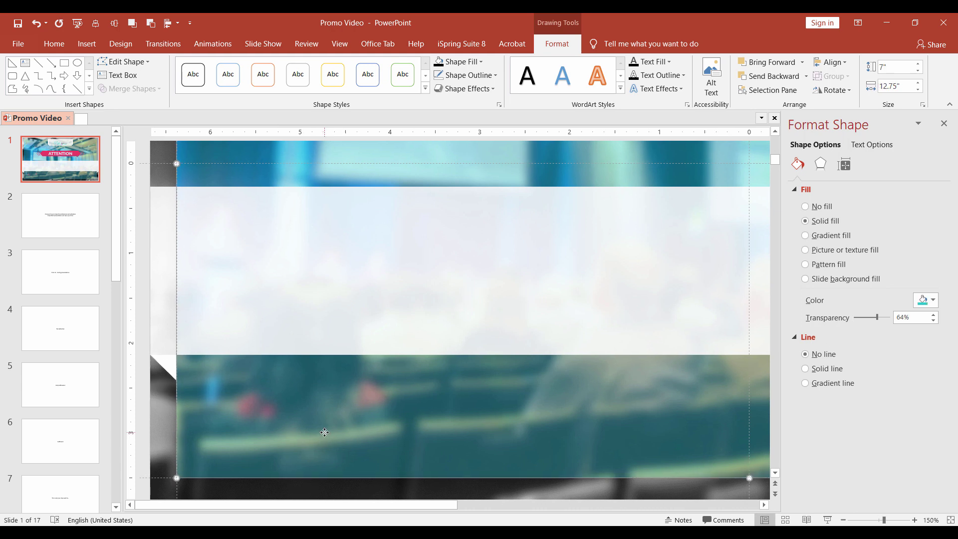
click(873, 520)
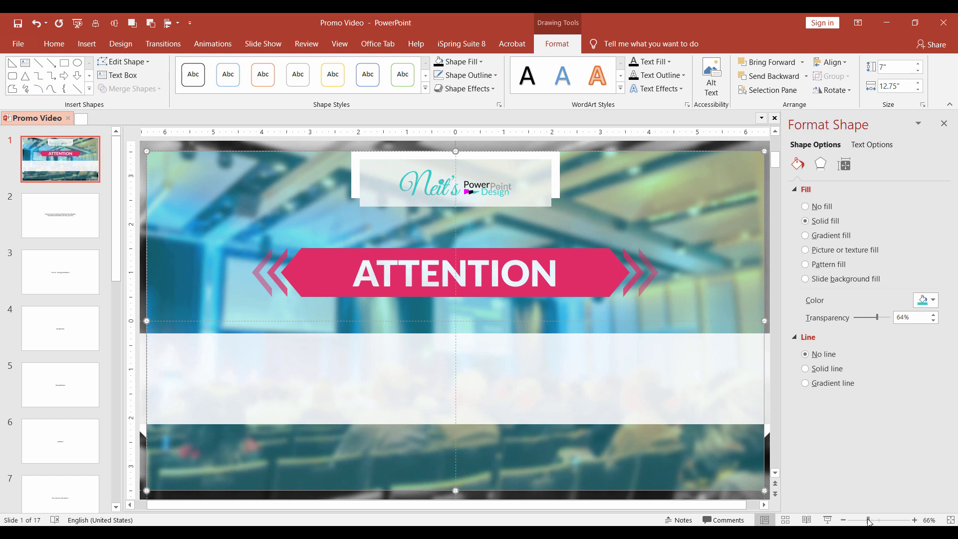
click(868, 520)
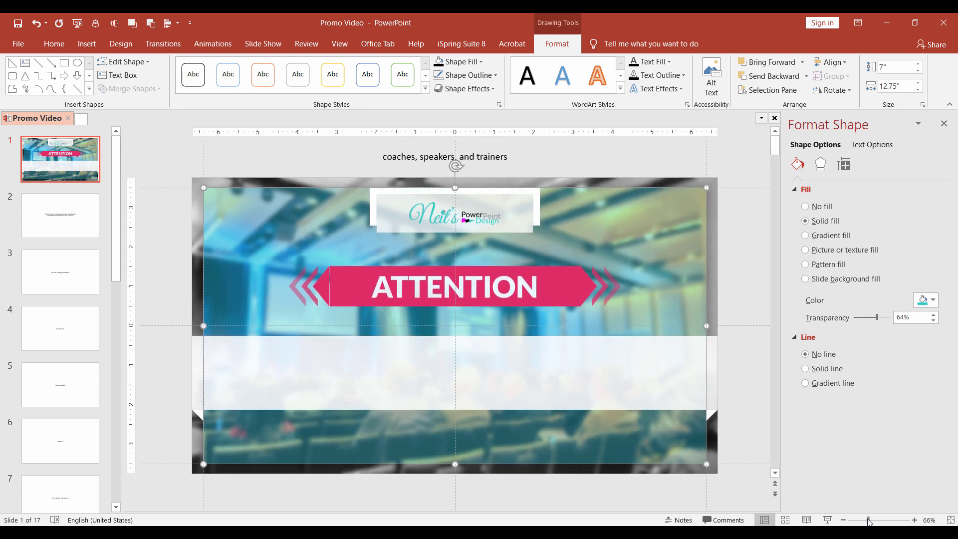
- Bring the COACHES, SPEAKERS, AND TRAINERS text box to the front
click(445, 164)
right_click(436, 172)
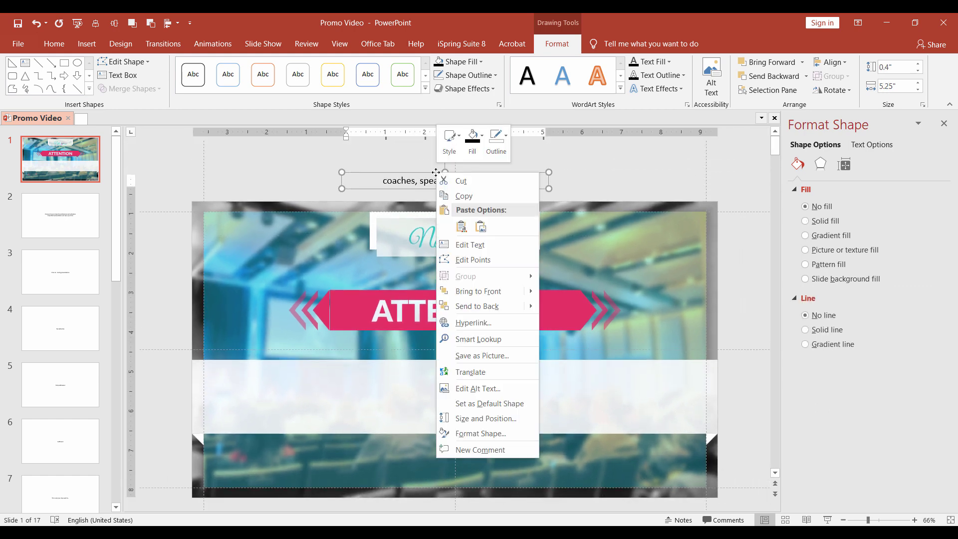
click(475, 291)
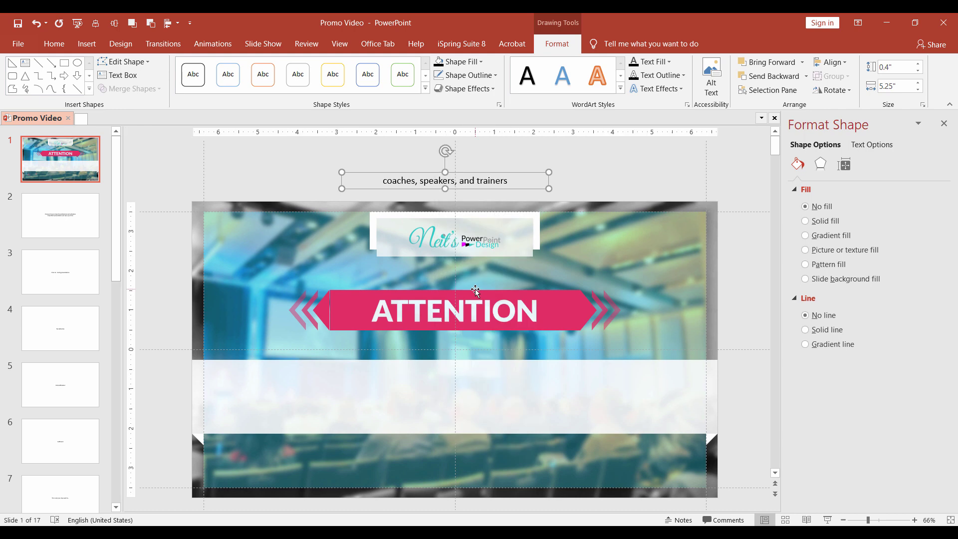
- Format the text as Lato 48 pt, uppercase, in teal
click(54, 44)
click(229, 70)
text(Lato)
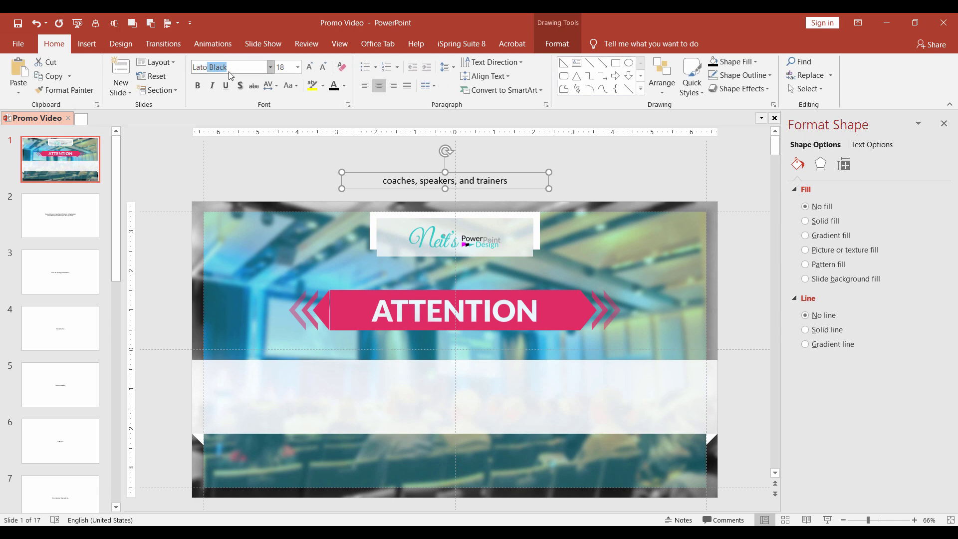
key(Return)
click(280, 67)
text(48)
key(Return)
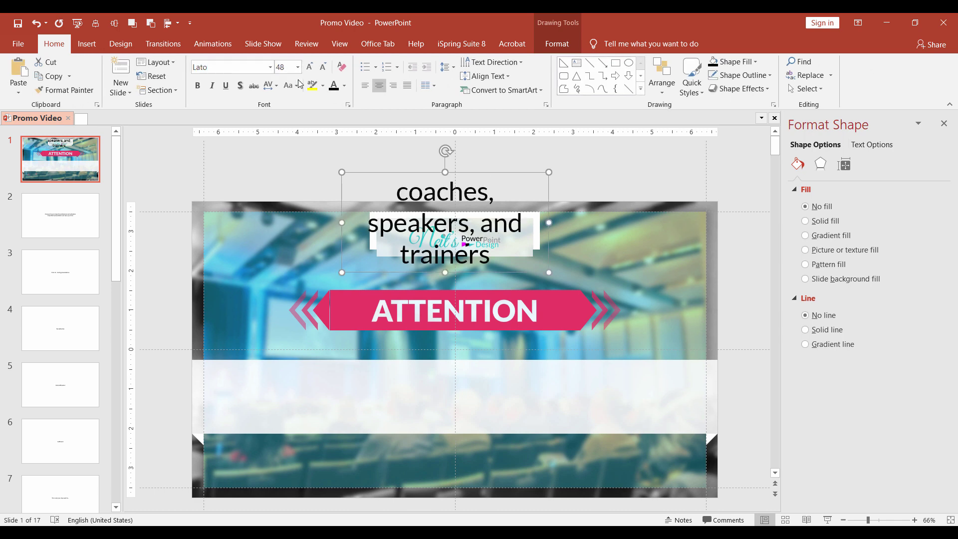
click(290, 85)
click(319, 128)
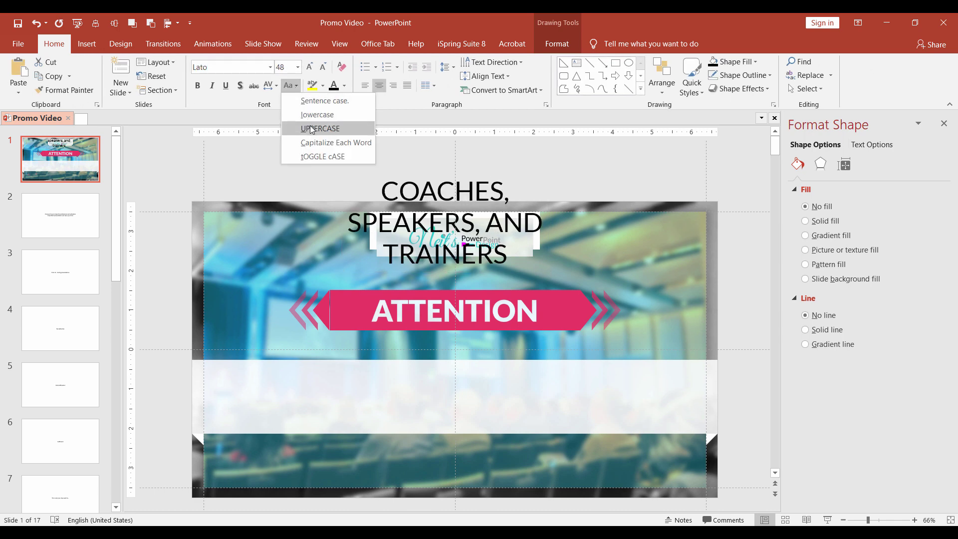
click(346, 89)
click(335, 202)
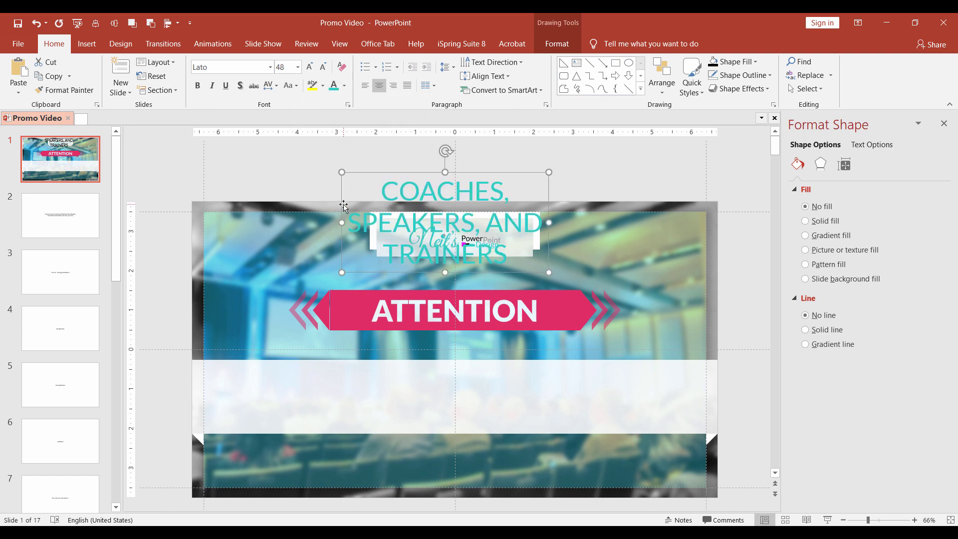
- Centre the text in the translucent band, resized to wrap onto two lines
drag(380, 176, 389, 331)
drag(351, 375, 253, 368)
drag(353, 328, 400, 338)
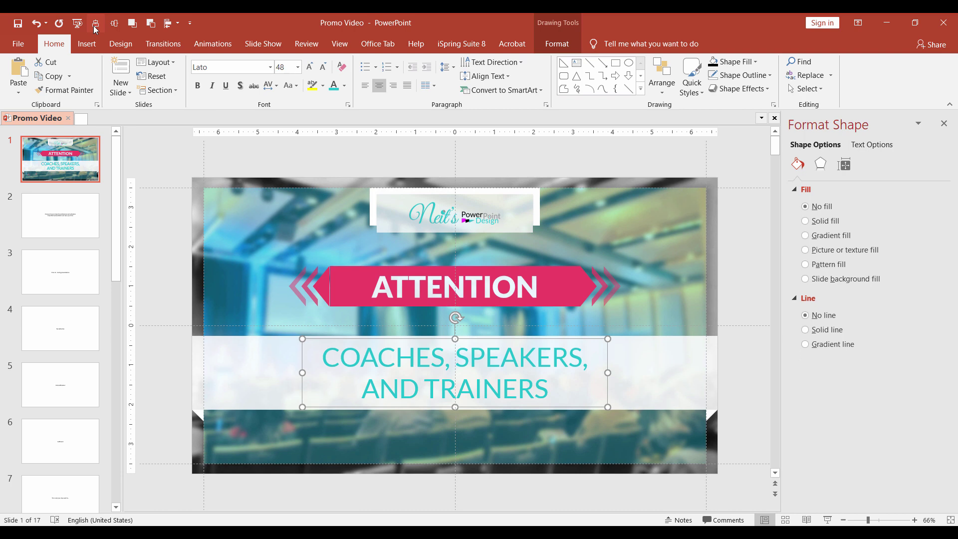
- Apply an Inner shadow preset to the teal title text and set its blur to 3 pt
click(880, 148)
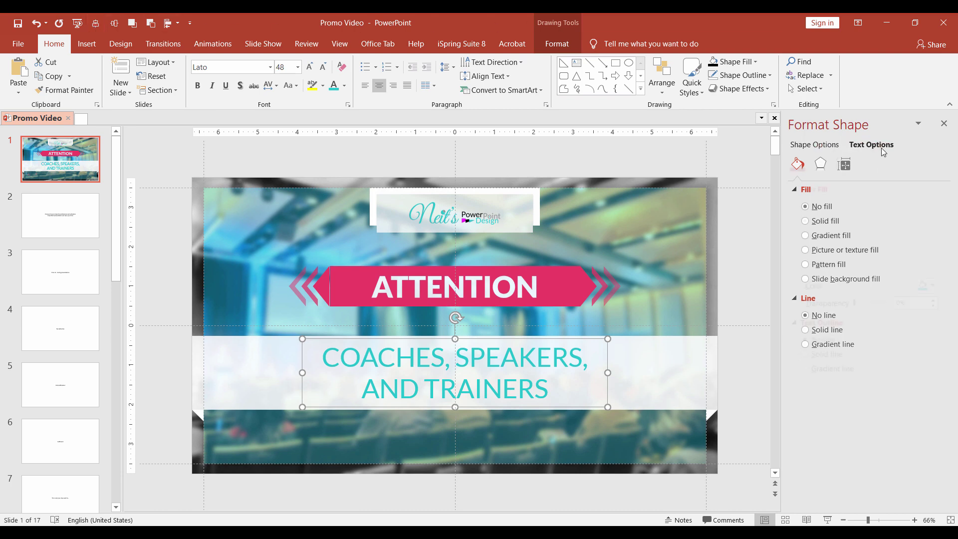
click(822, 166)
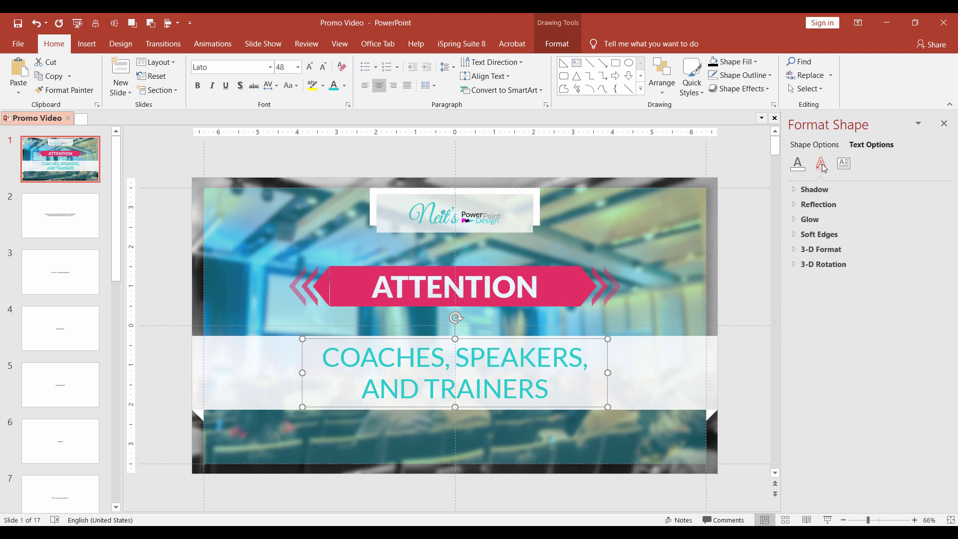
click(819, 197)
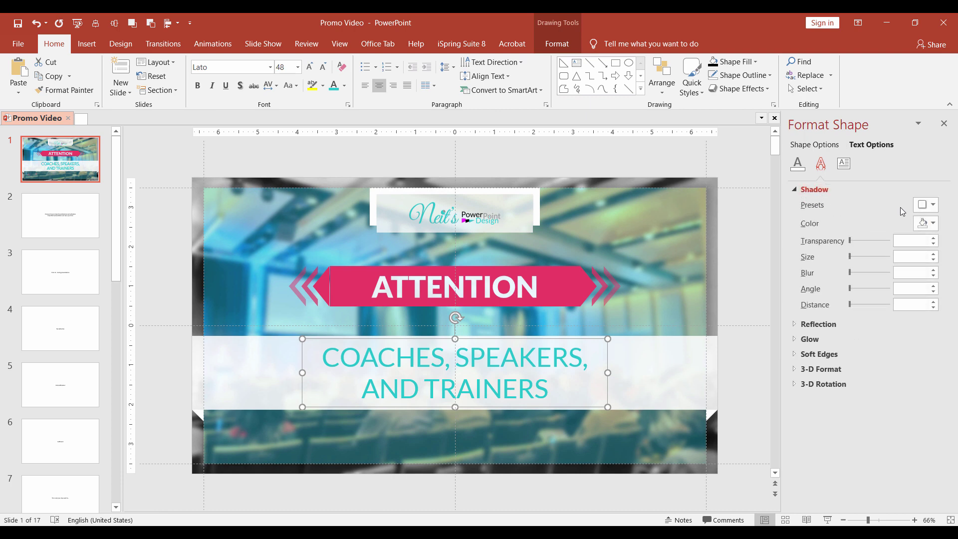
click(930, 207)
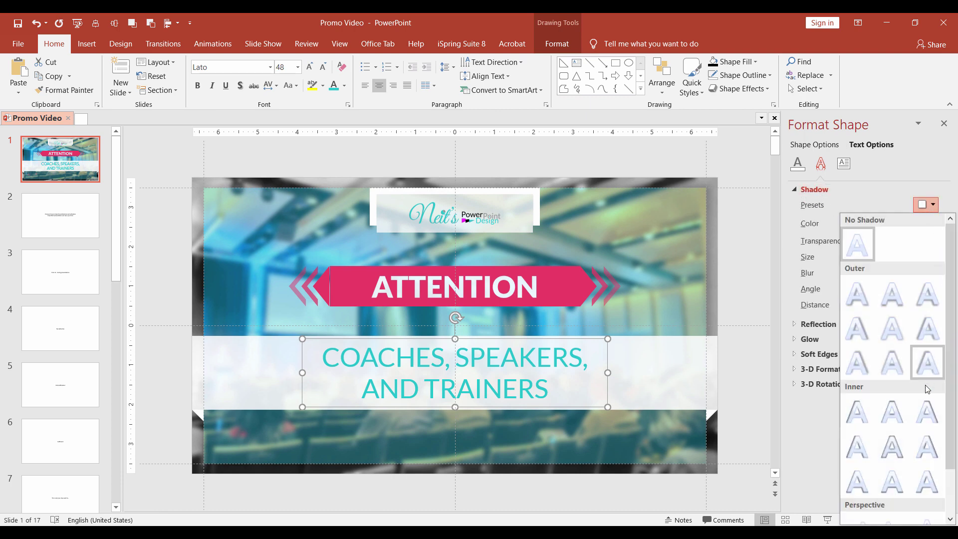
click(893, 445)
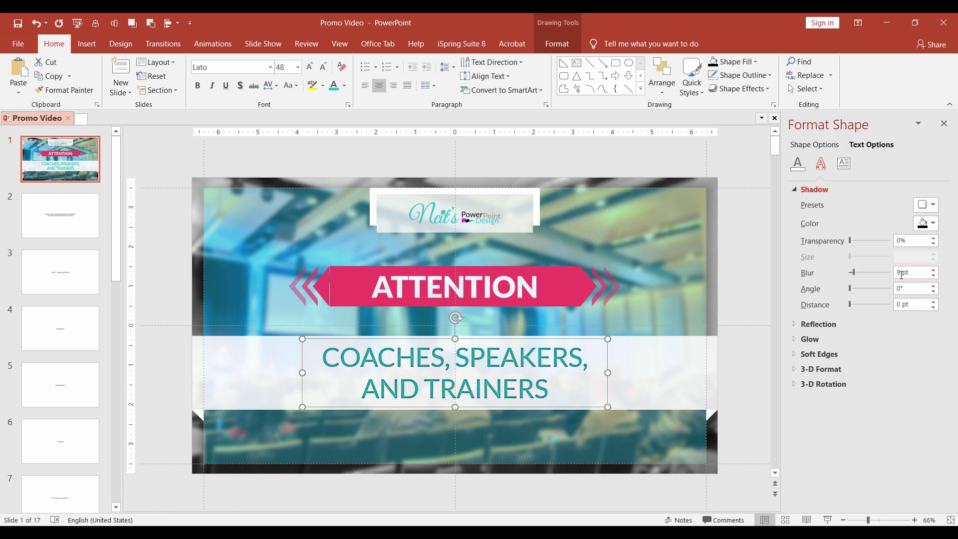
drag(900, 274, 896, 277)
text(3)
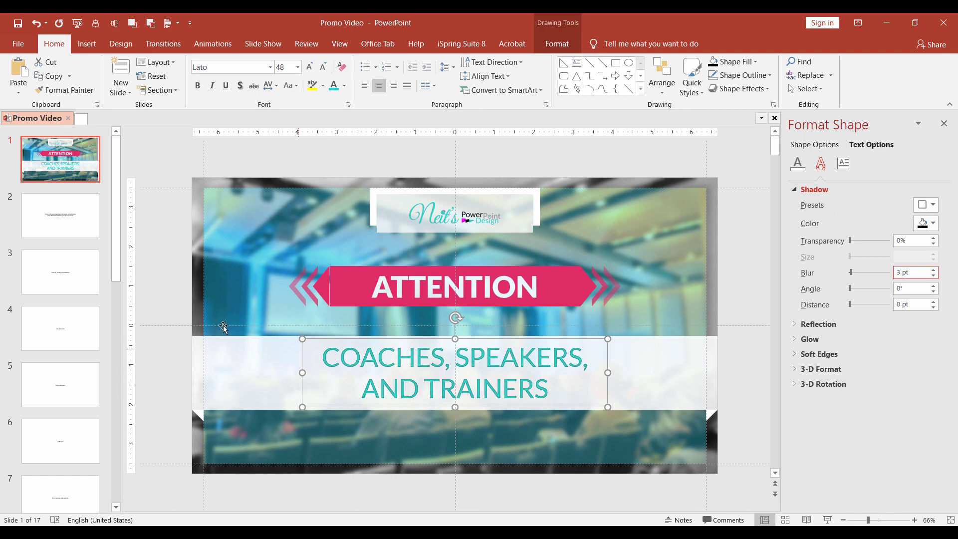
click(635, 311)
- Group the ATTENTION banner pieces, then distribute the logo box, banner and text band vertically
drag(162, 243, 685, 325)
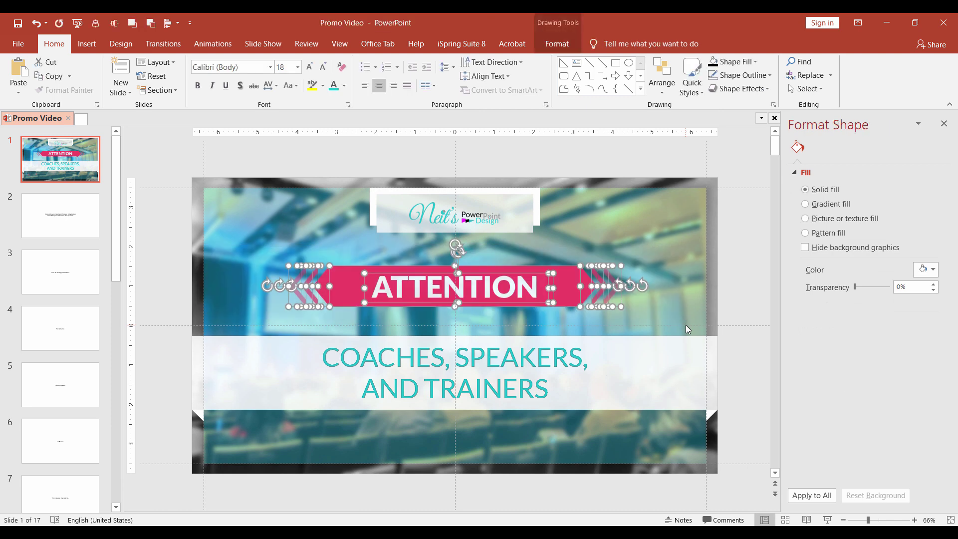
key(ctrl+g)
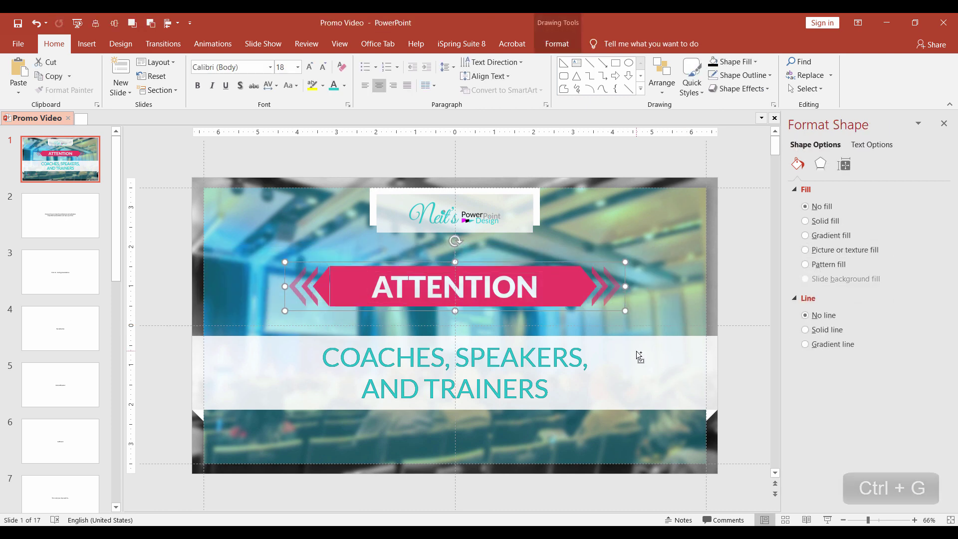
shift+click(636, 351)
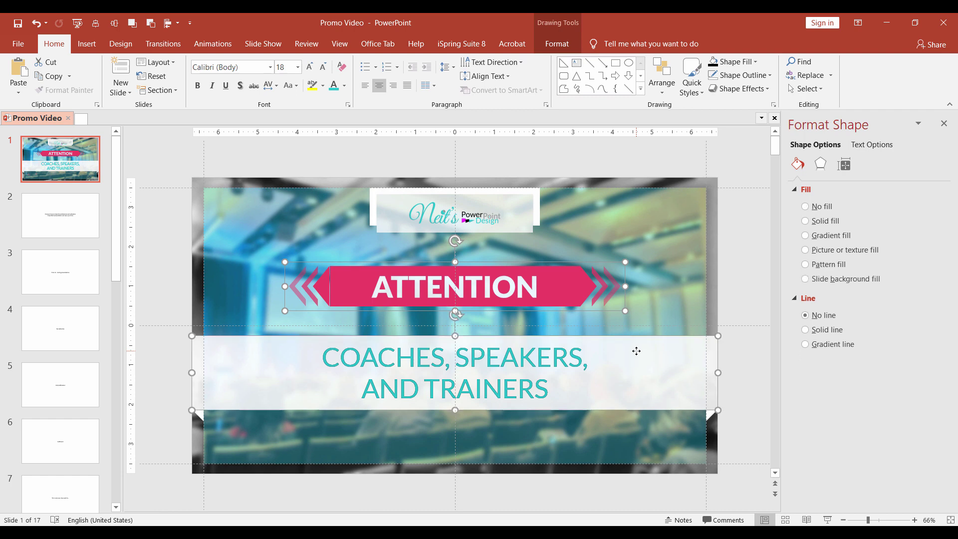
shift+click(387, 225)
click(177, 23)
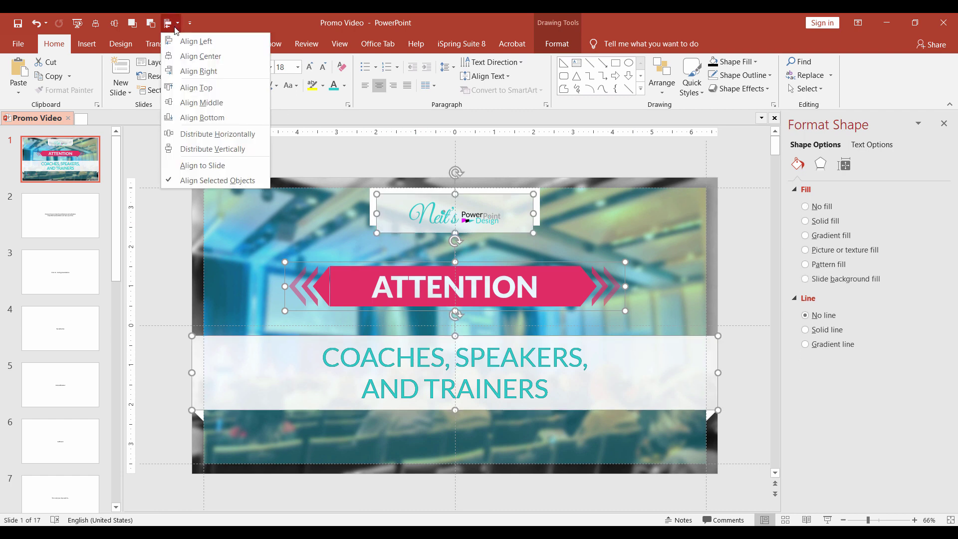
click(188, 147)
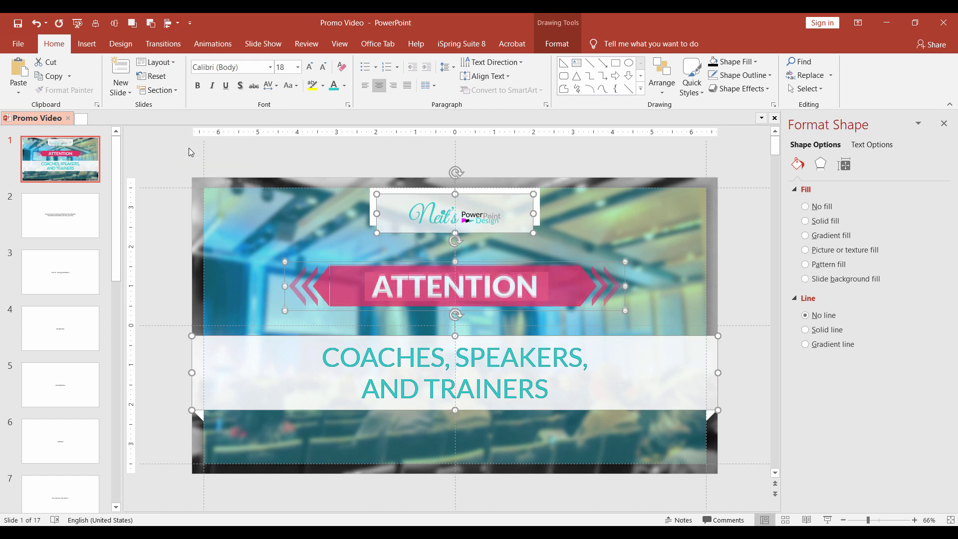
click(172, 240)
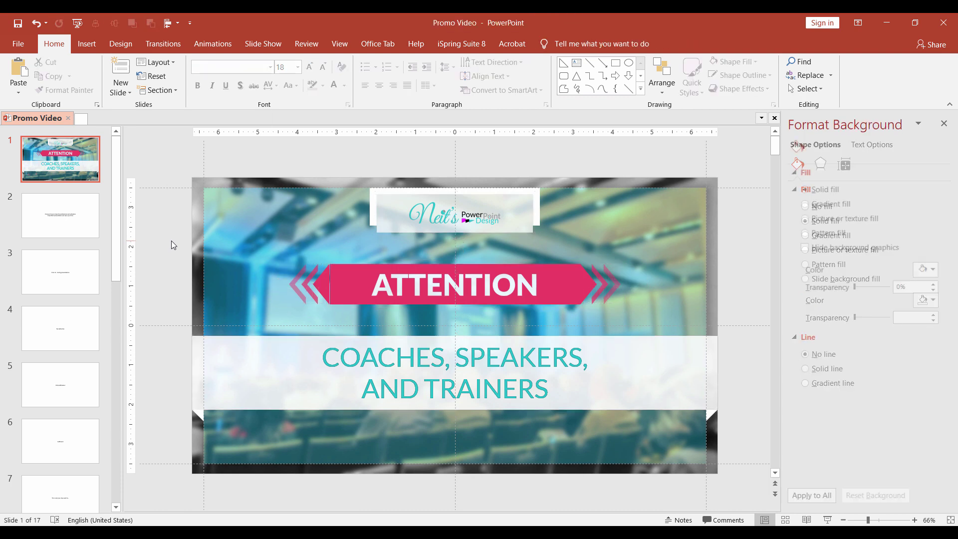